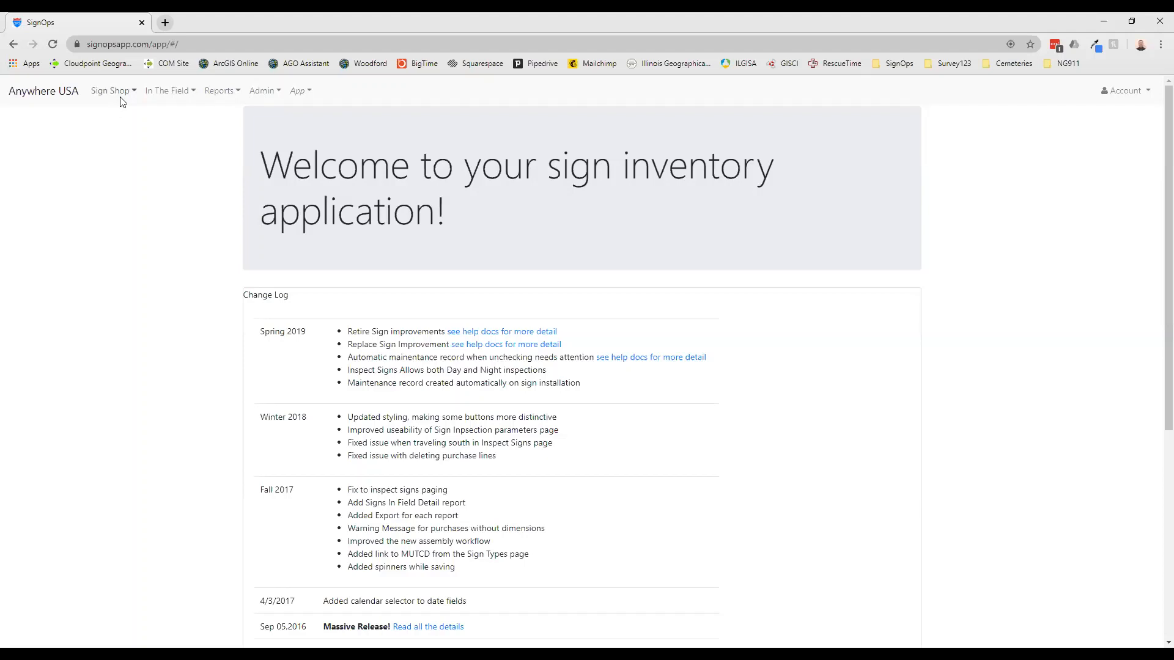
Open the sign purchase entry form and choose ABC Signs as the supplier
left_click(132, 91)
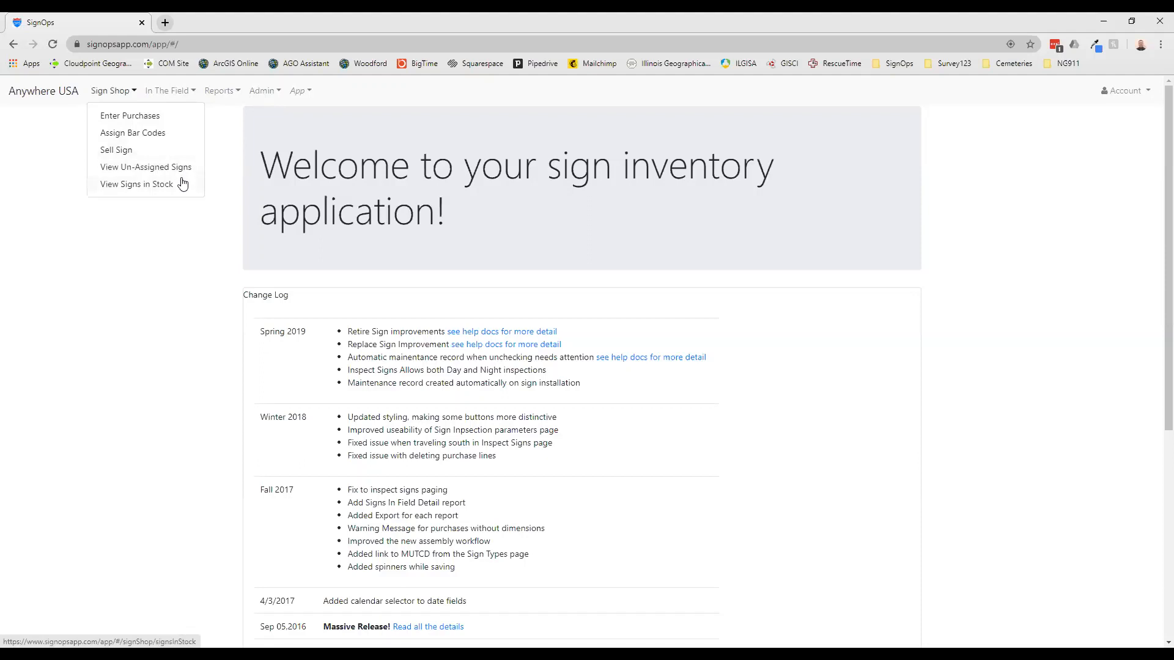
left_click(183, 117)
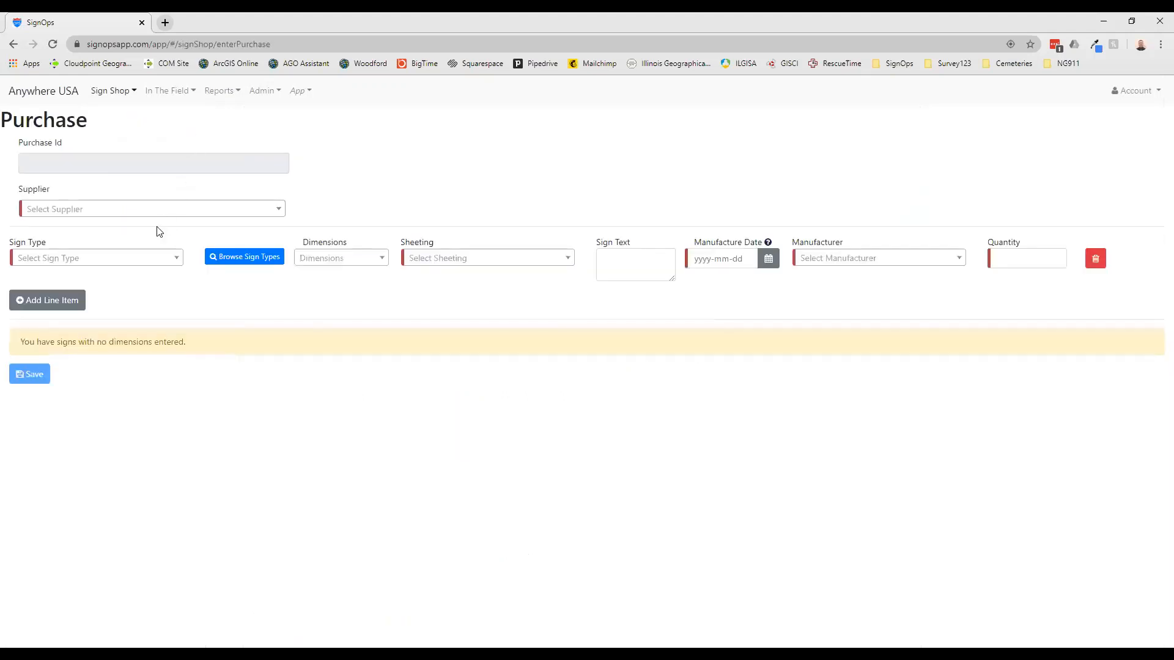
left_click(250, 214)
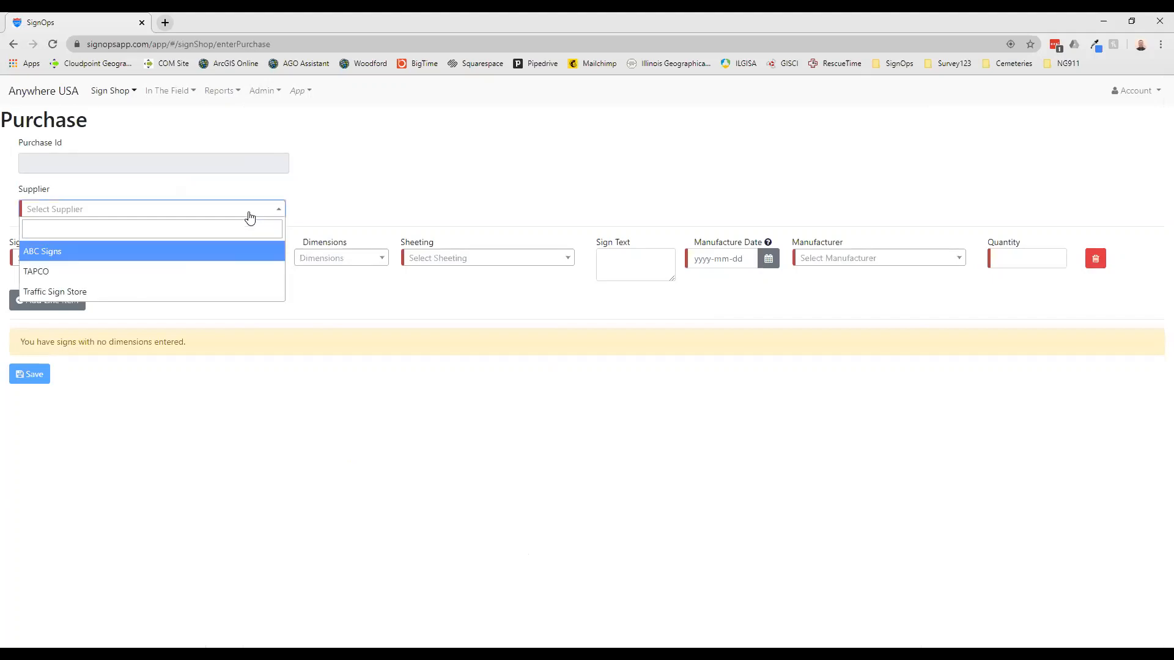
left_click(225, 253)
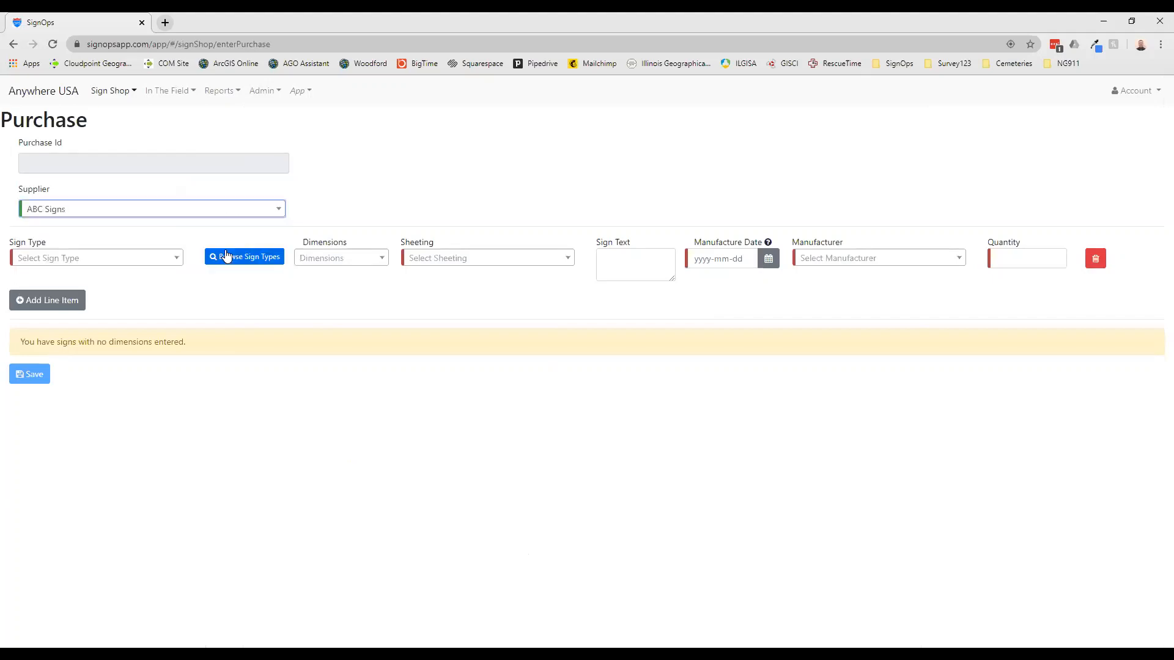
Set the first line item to sign type Stop (R1-1), 30 x 30, with Diamond Grade (DG3) sheeting
left_click(156, 258)
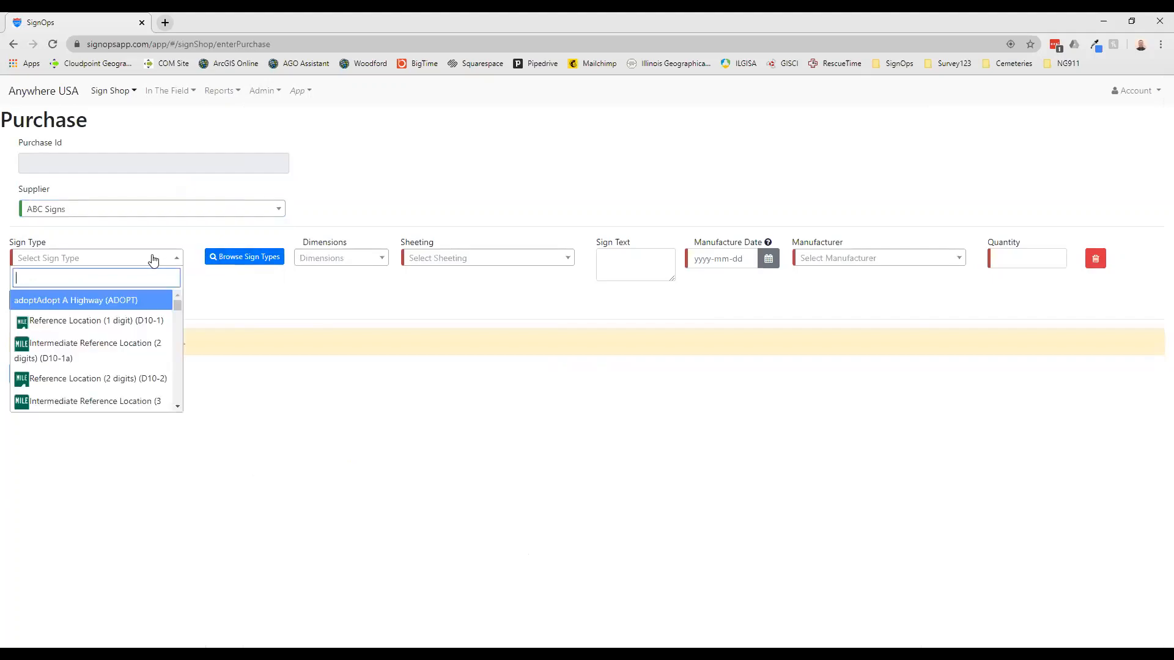
type("R")
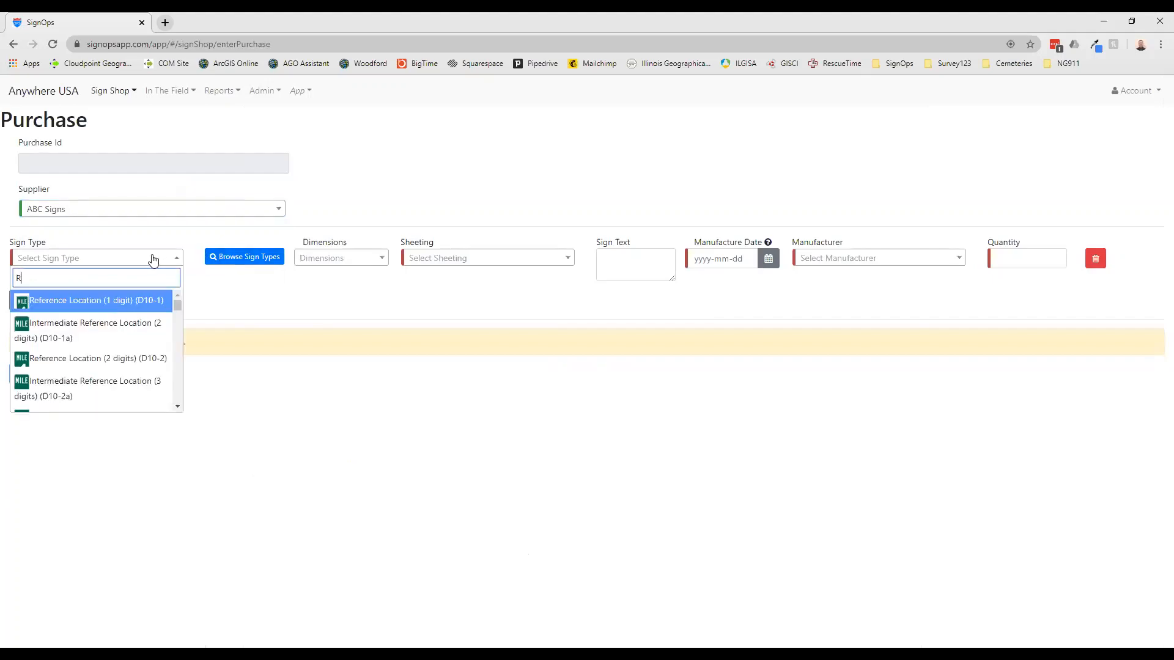
type("1-1")
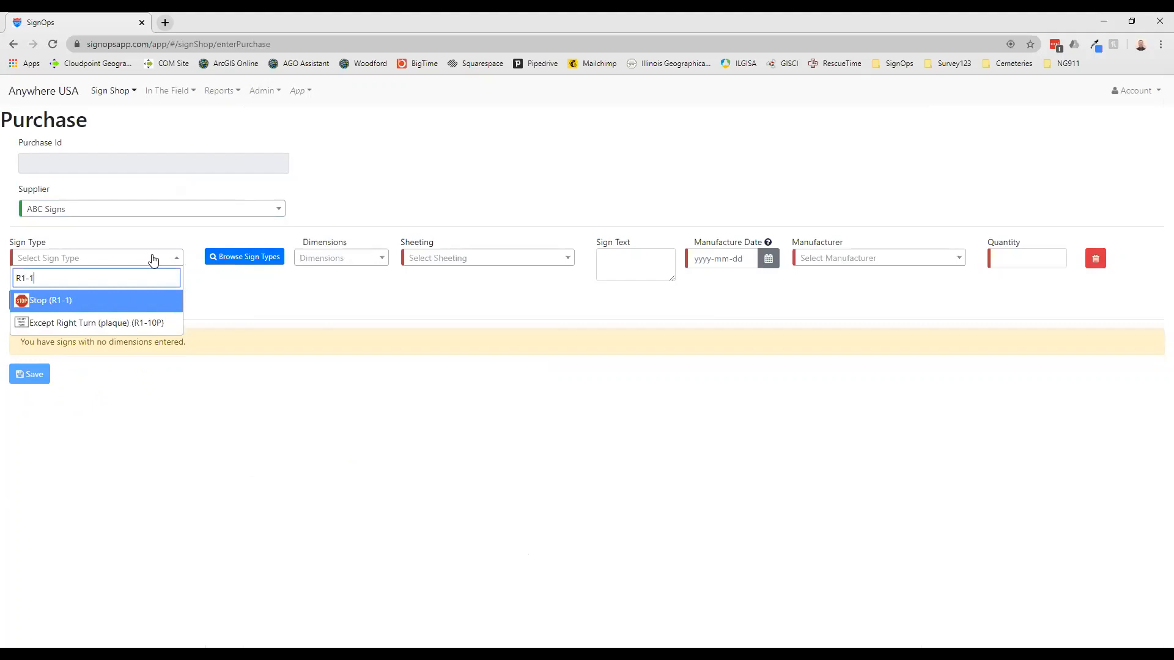
left_click(140, 302)
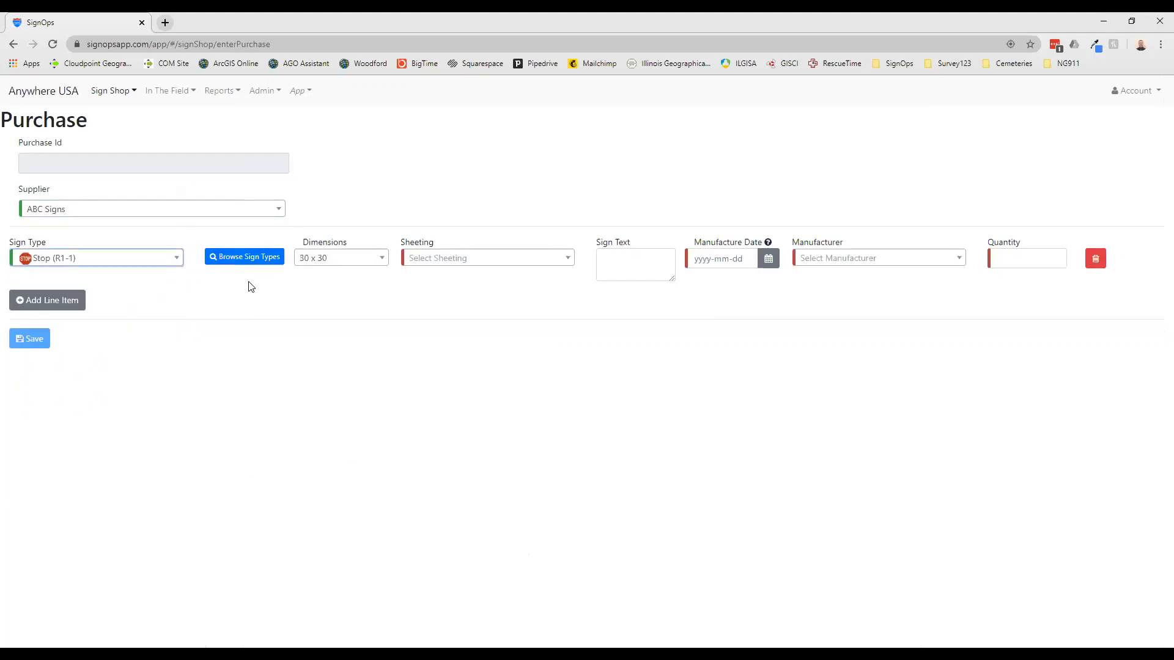
left_click(370, 263)
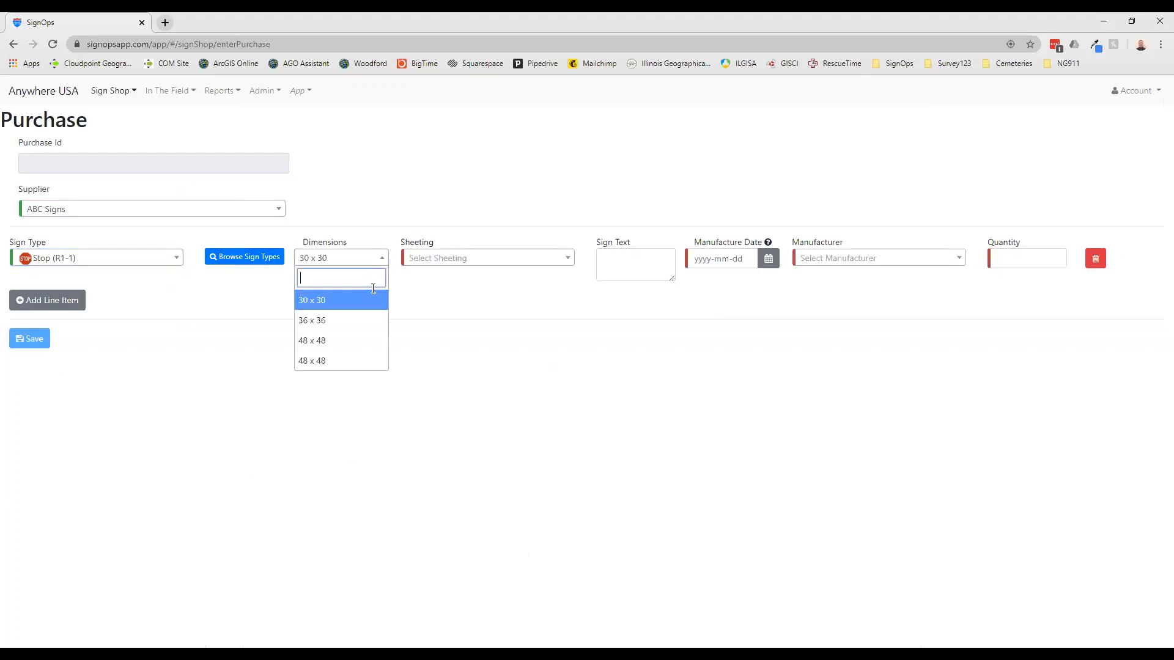
left_click(507, 262)
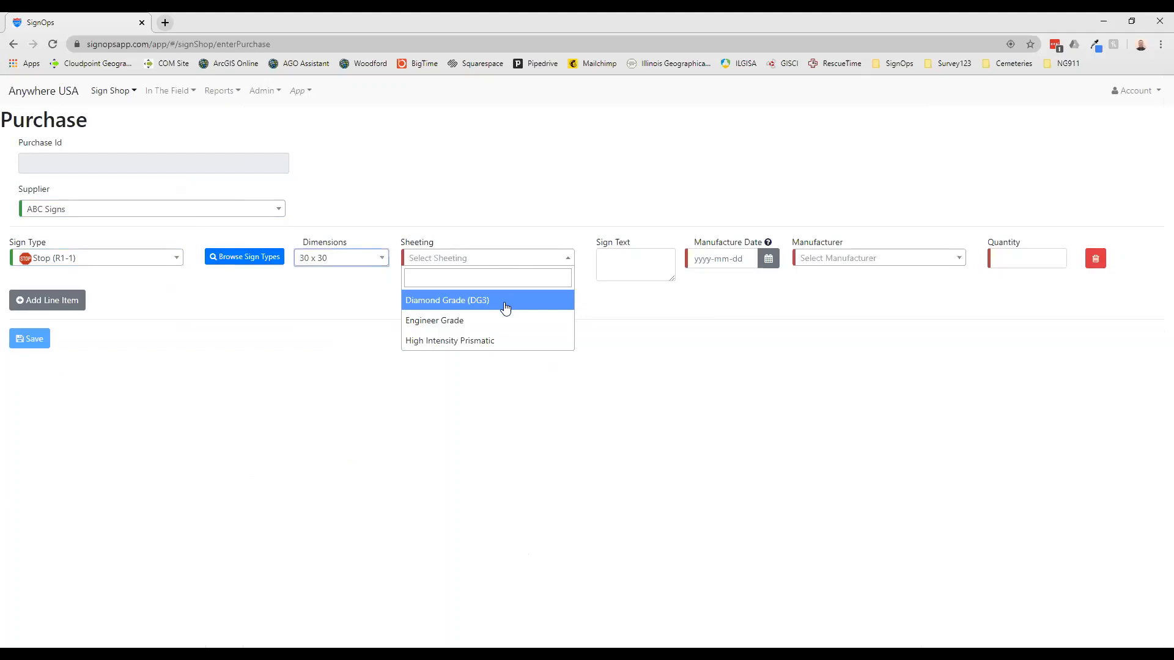
left_click(553, 301)
Enter STOP as the first line item's sign text and set its manufacture date to 2020-04-01
left_click(619, 255)
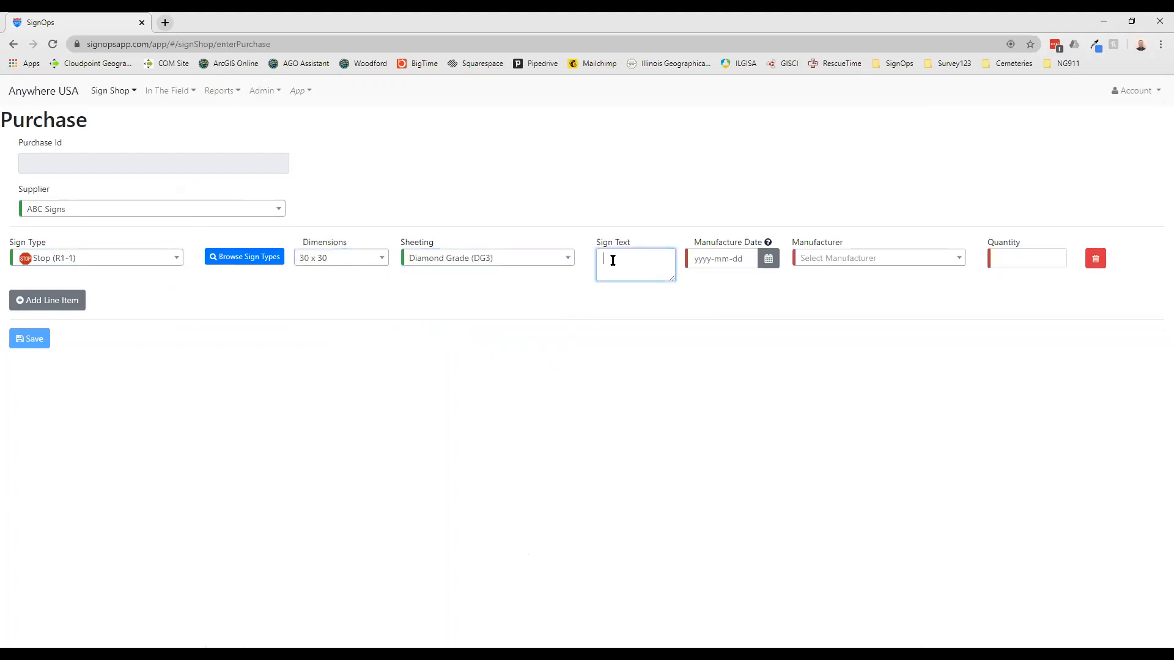
type("STOP")
left_click(764, 259)
left_click(765, 259)
left_click(696, 281)
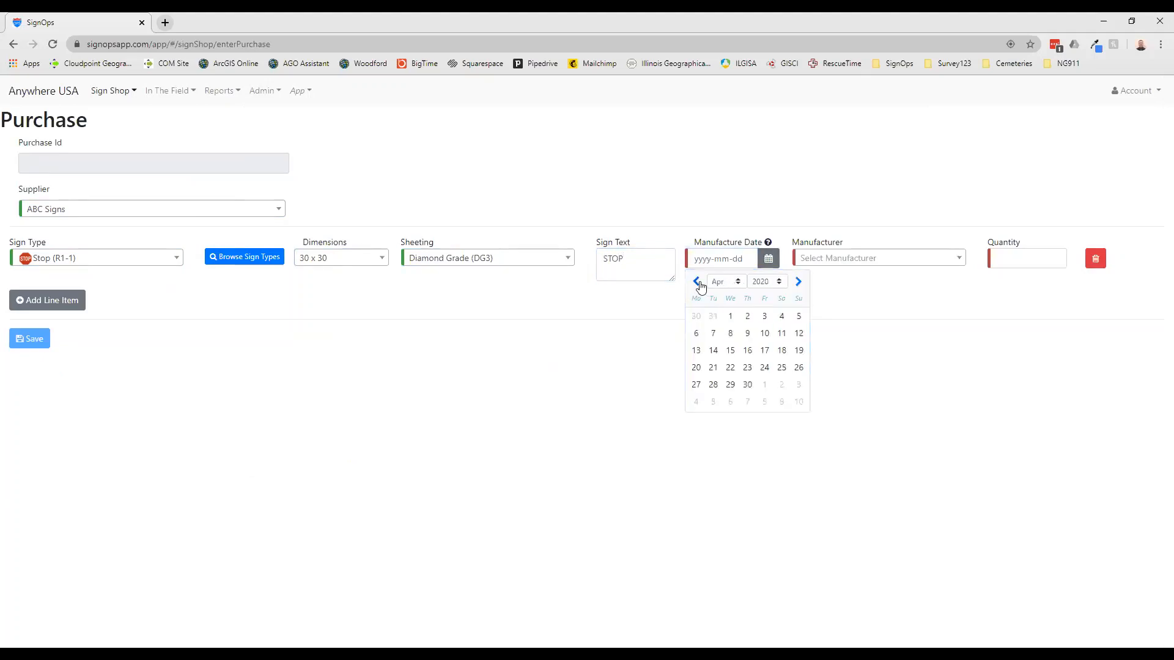
left_click(730, 316)
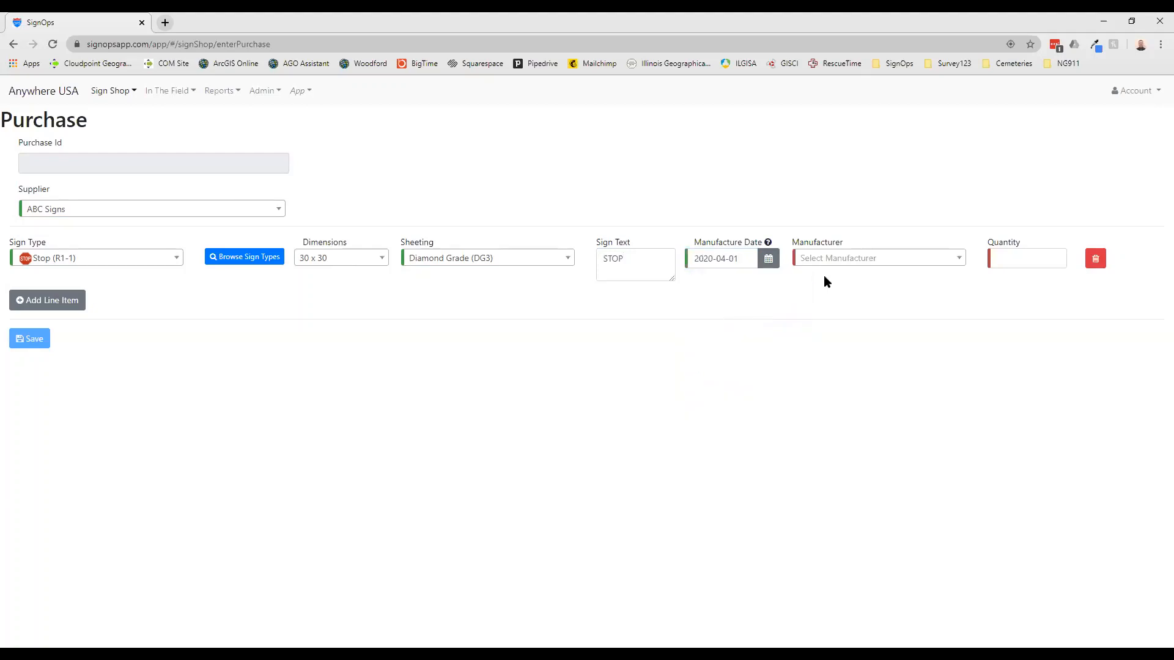
Set the Stop sign line's manufacturer to HI-VIZ INC and its quantity to 5
left_click(931, 259)
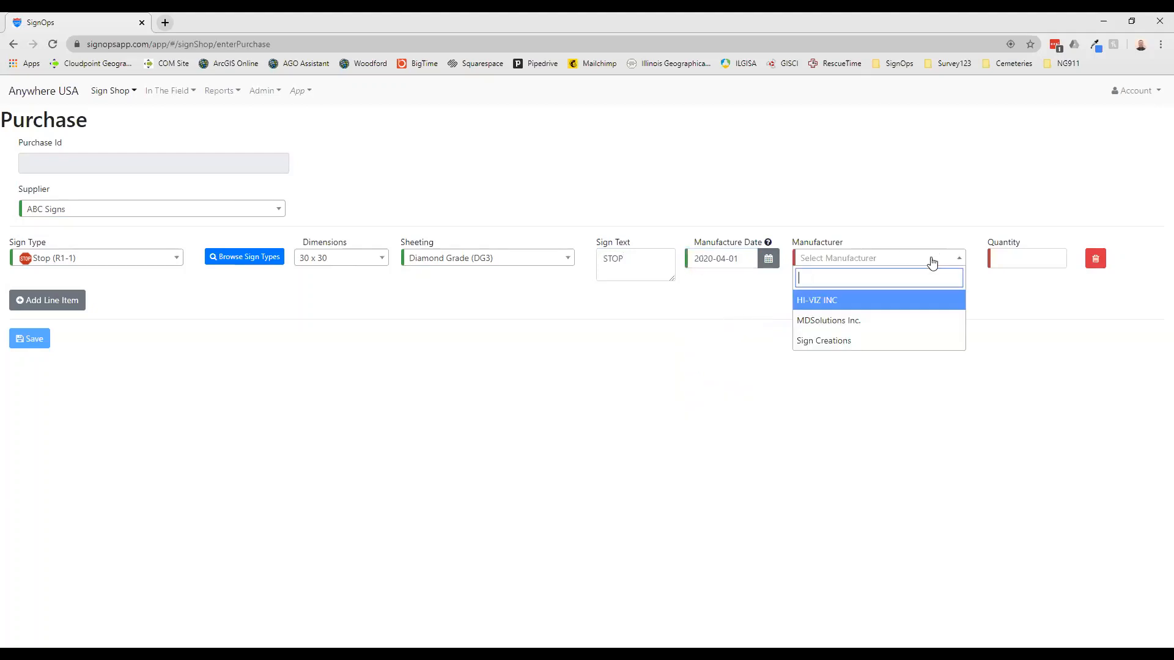
left_click(877, 306)
left_click(1040, 256)
type("5")
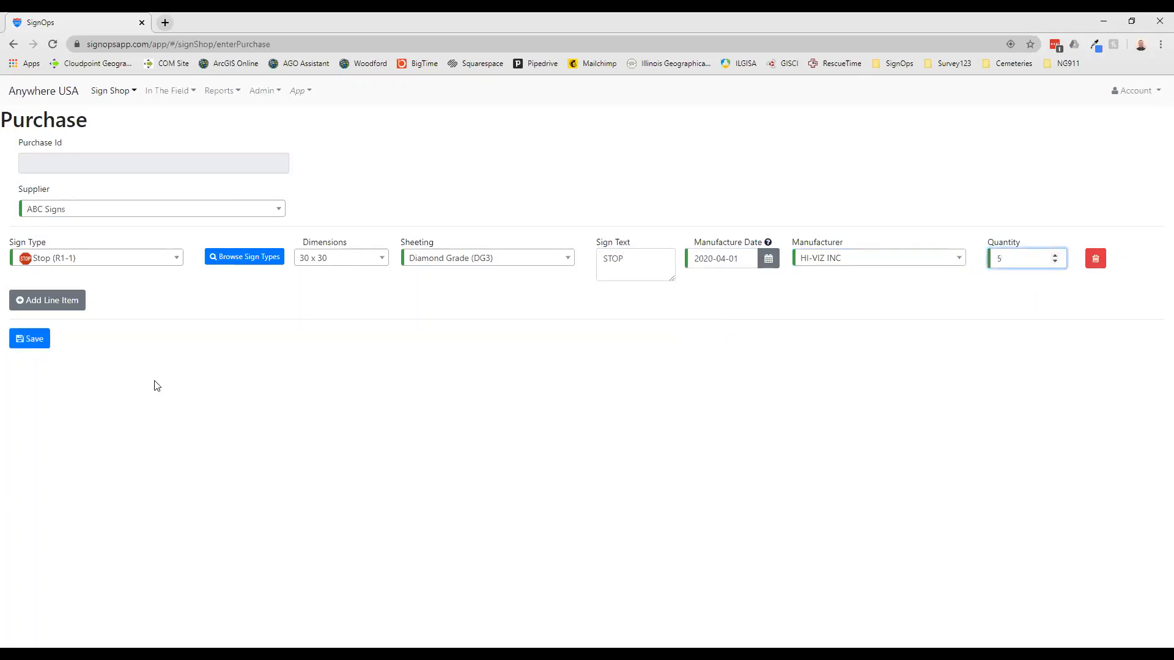
Add a second line item to the purchase with sign type Yield (R1-2)
left_click(65, 314)
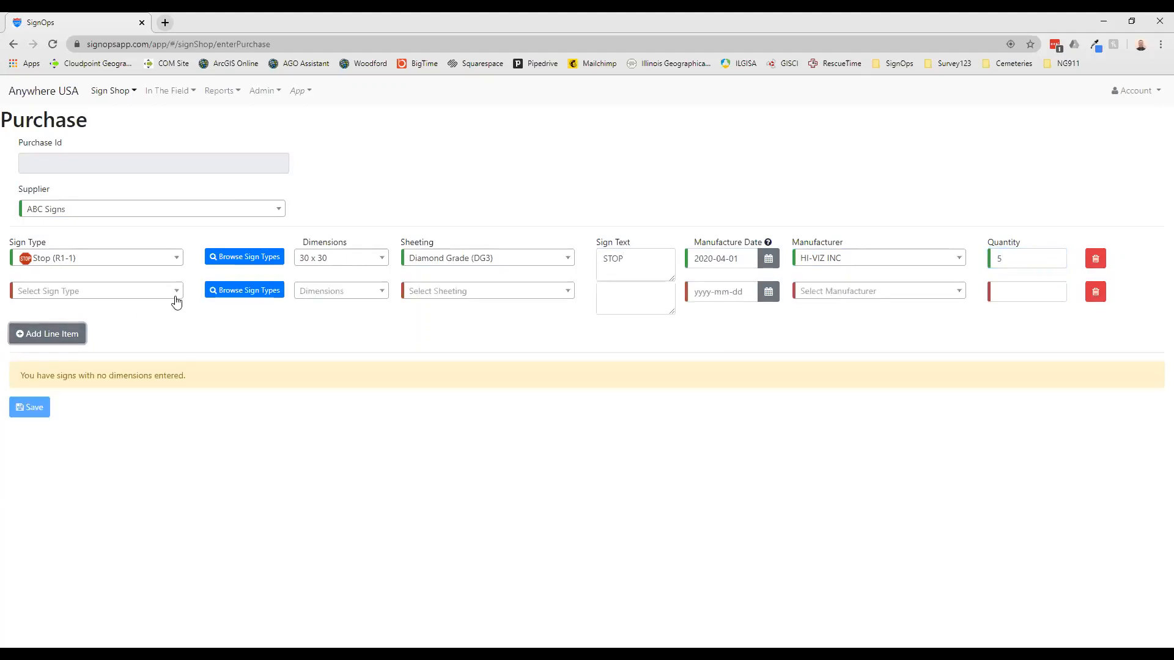
left_click(177, 300)
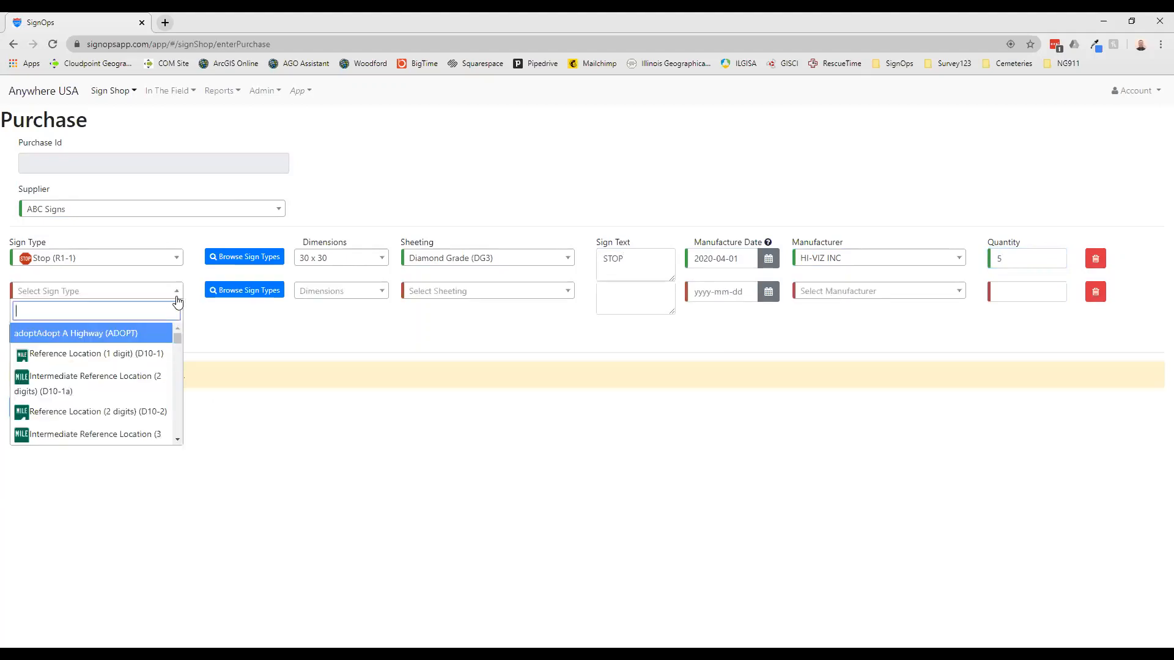
type("R")
type("1")
type("-@")
key("BackSpace")
type("2")
left_click(127, 337)
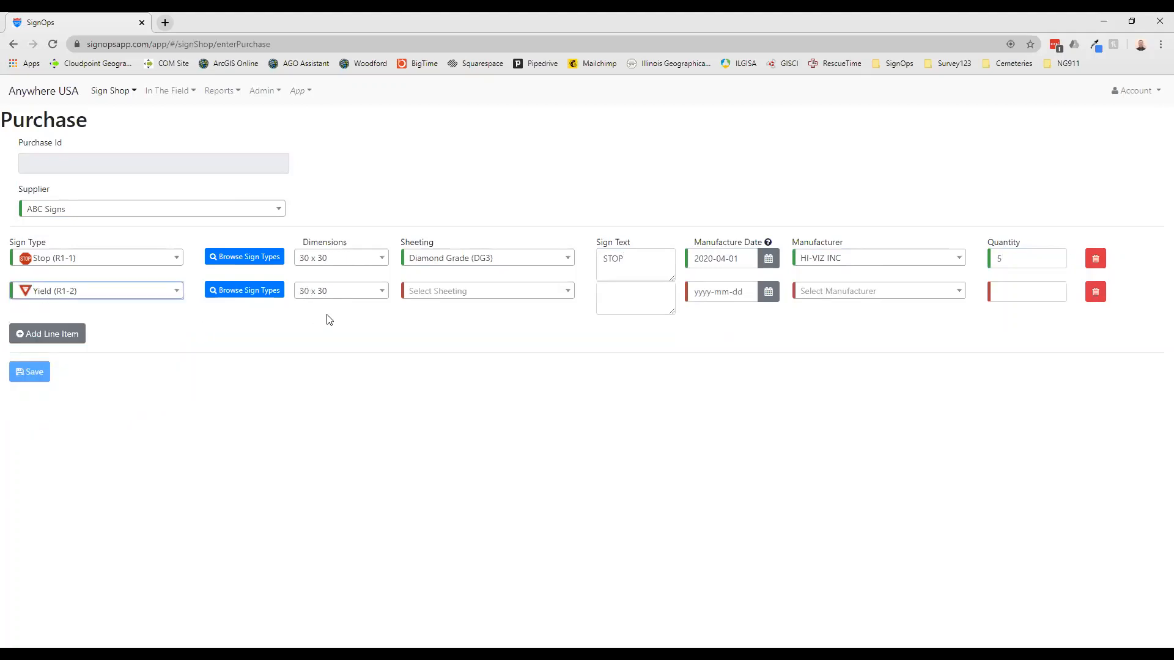
Give the Yield line Diamond Grade (DG3) sheeting, sign text YIELD and manufacture date 2020-04-01
left_click(435, 292)
left_click(443, 335)
left_click(613, 291)
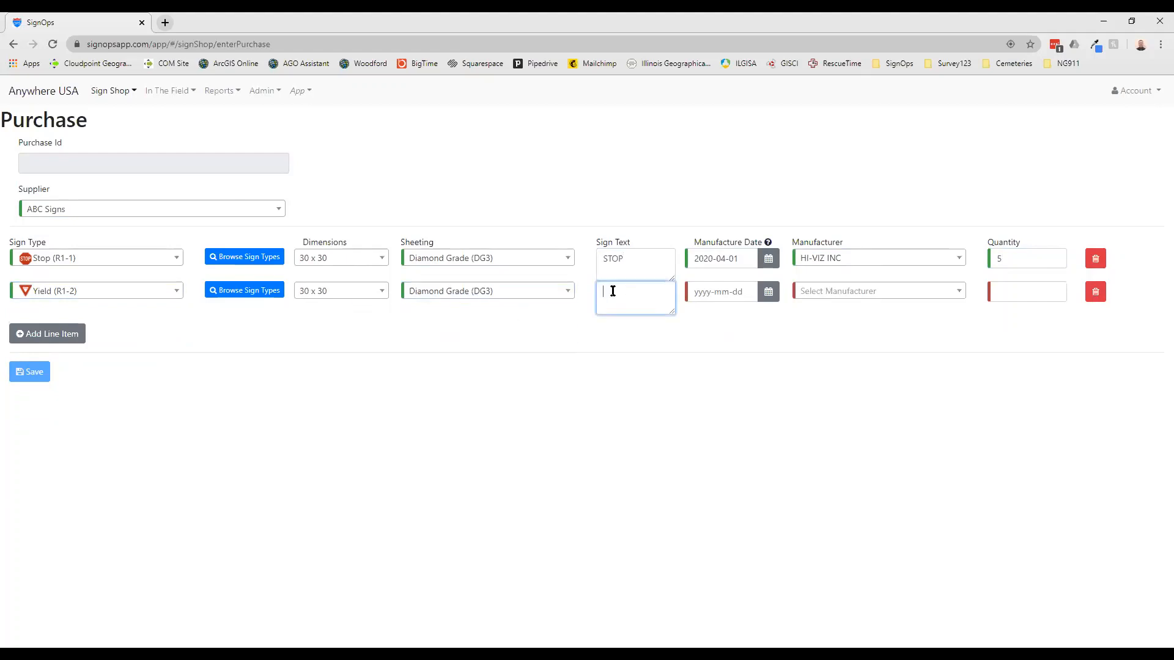
type("YIELD")
left_click(768, 292)
left_click(696, 314)
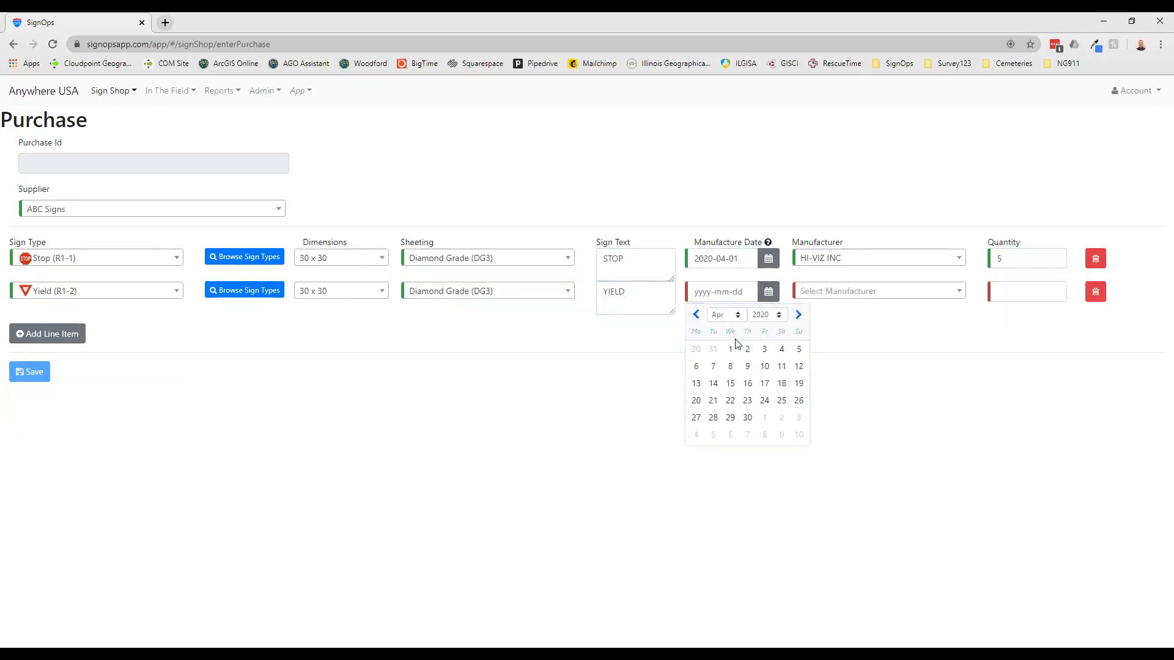
left_click(730, 349)
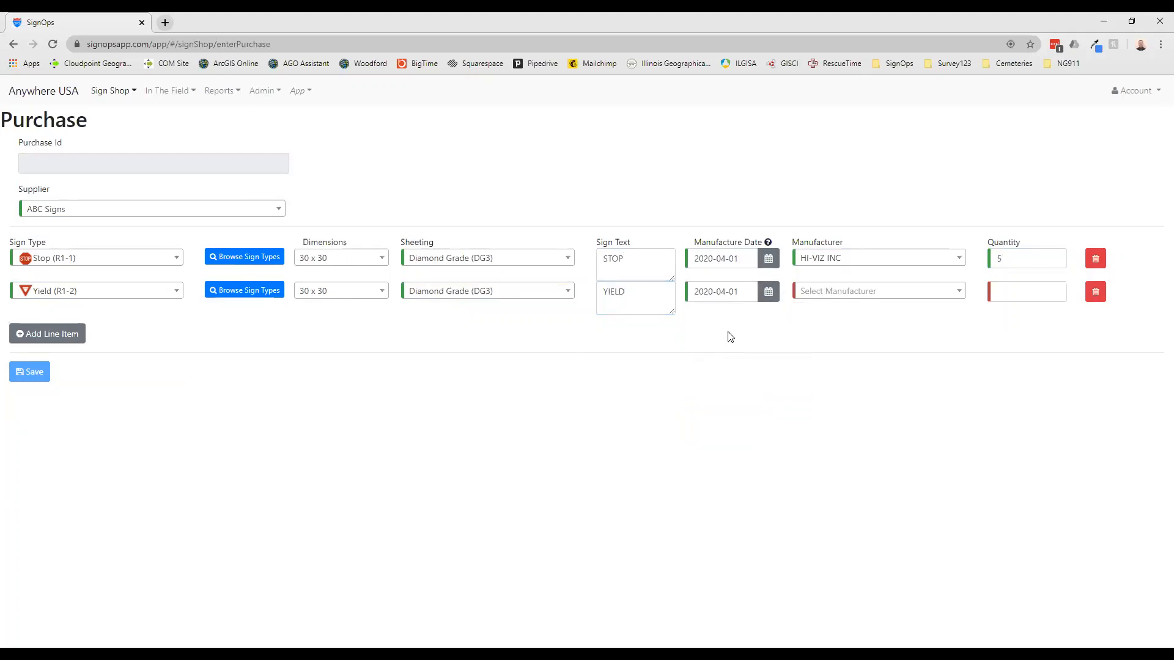
Set the Yield line's manufacturer to HI-VIZ INC and quantity to 5, and save the purchase
left_click(897, 297)
left_click(873, 335)
key("Tab")
type("5")
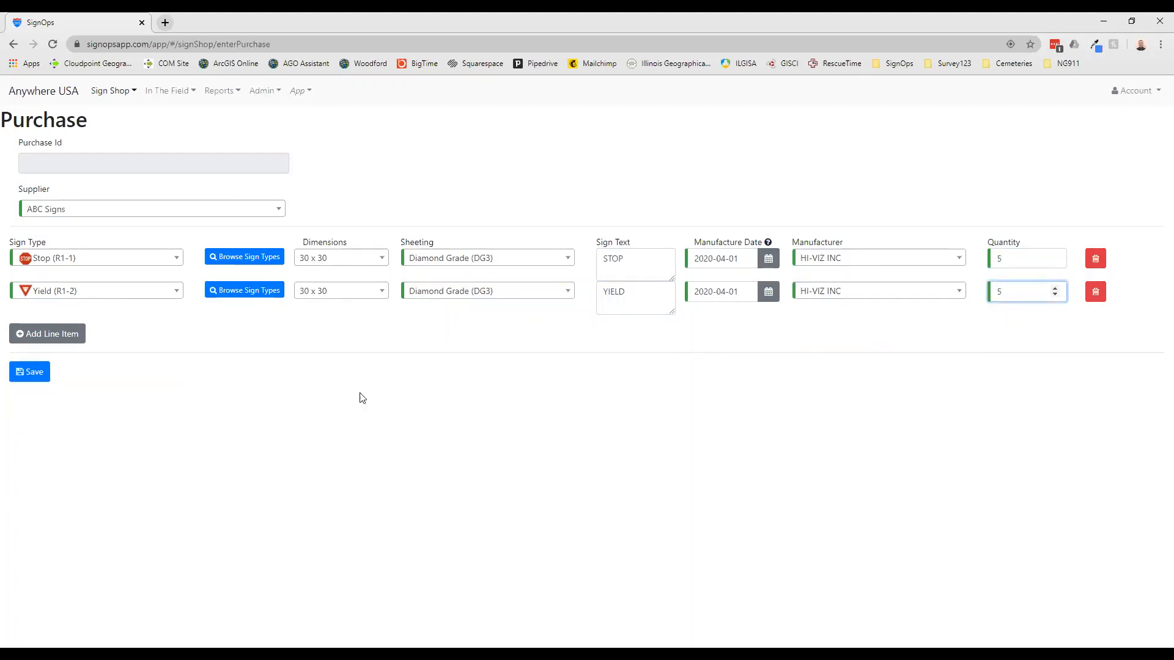
left_click(32, 373)
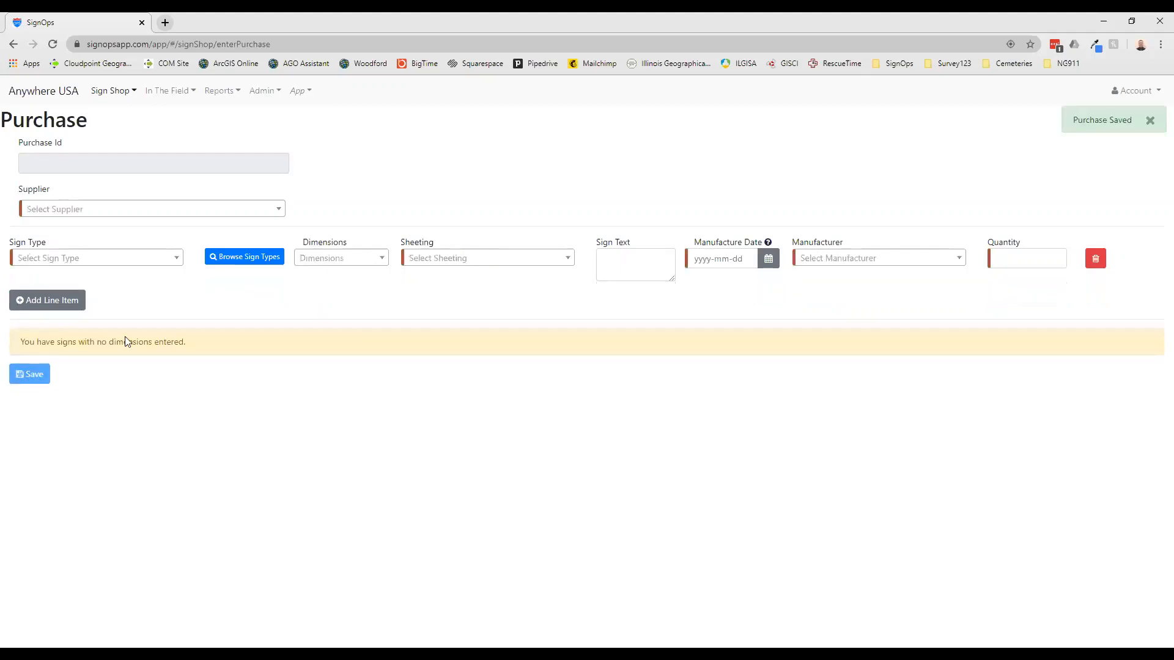
Check the purchased signs in the un-assigned signs list
left_click(133, 91)
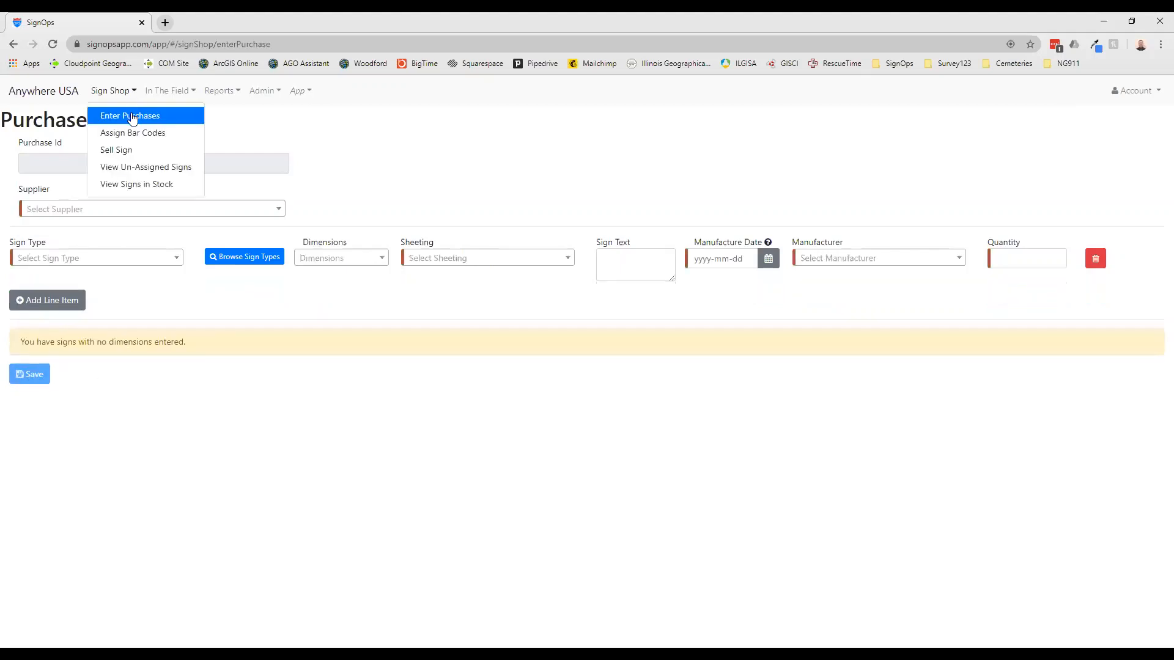
left_click(134, 167)
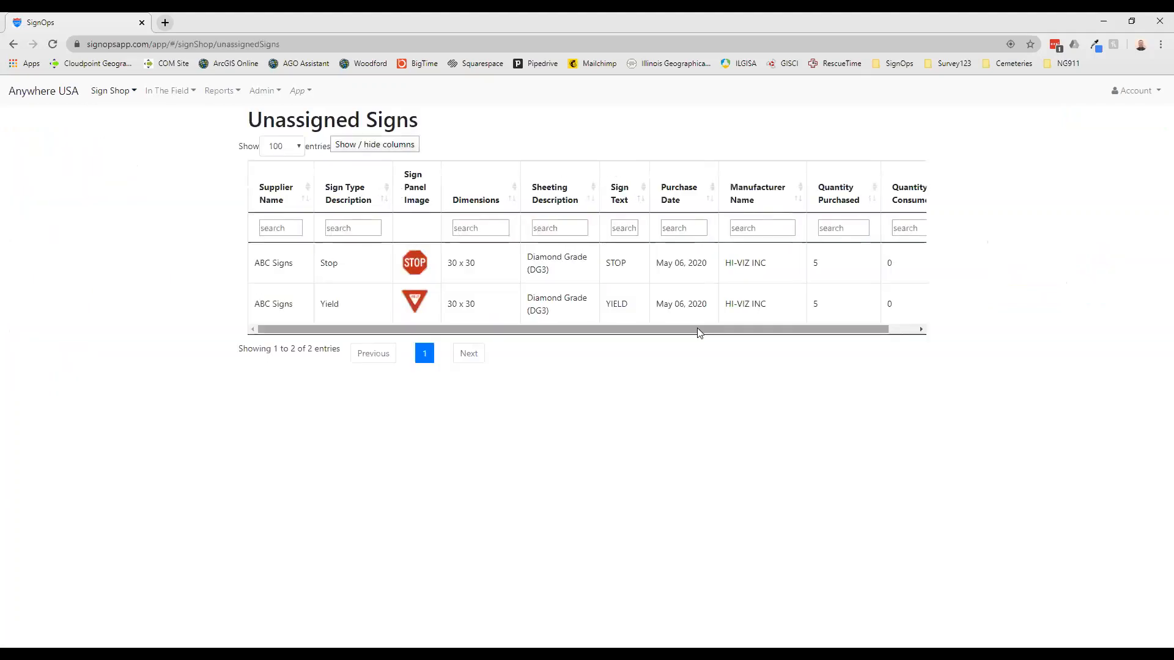
Open bar code assignment for the Stop sign purchase and save tag ID 000001 to one sign
left_click(126, 87)
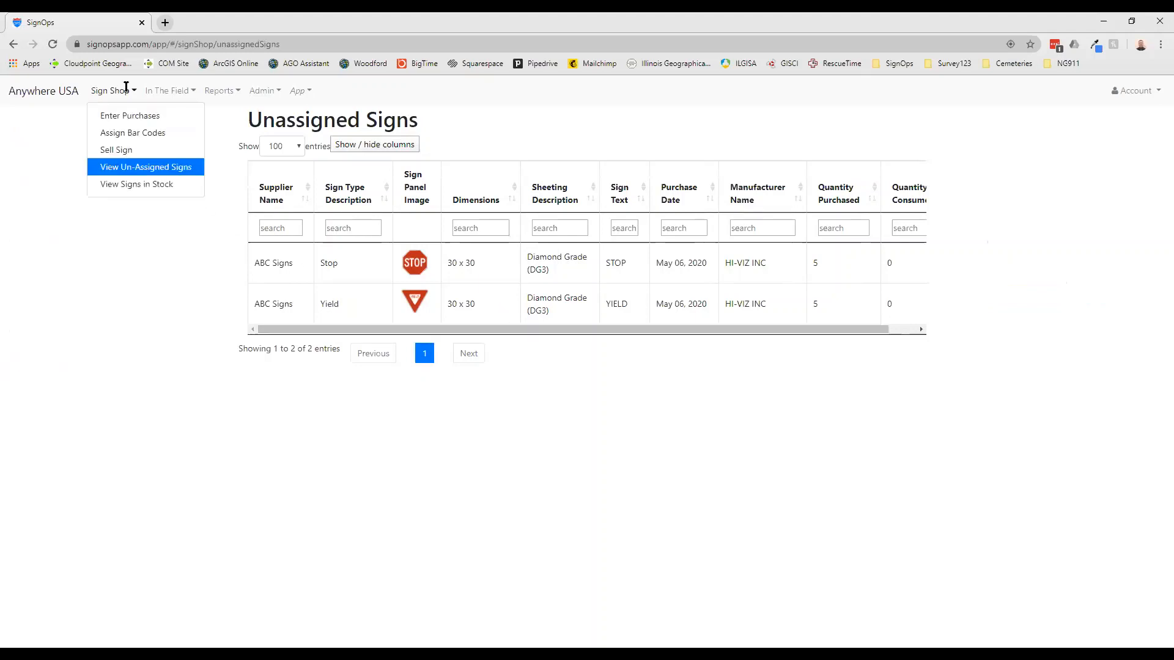
left_click(134, 135)
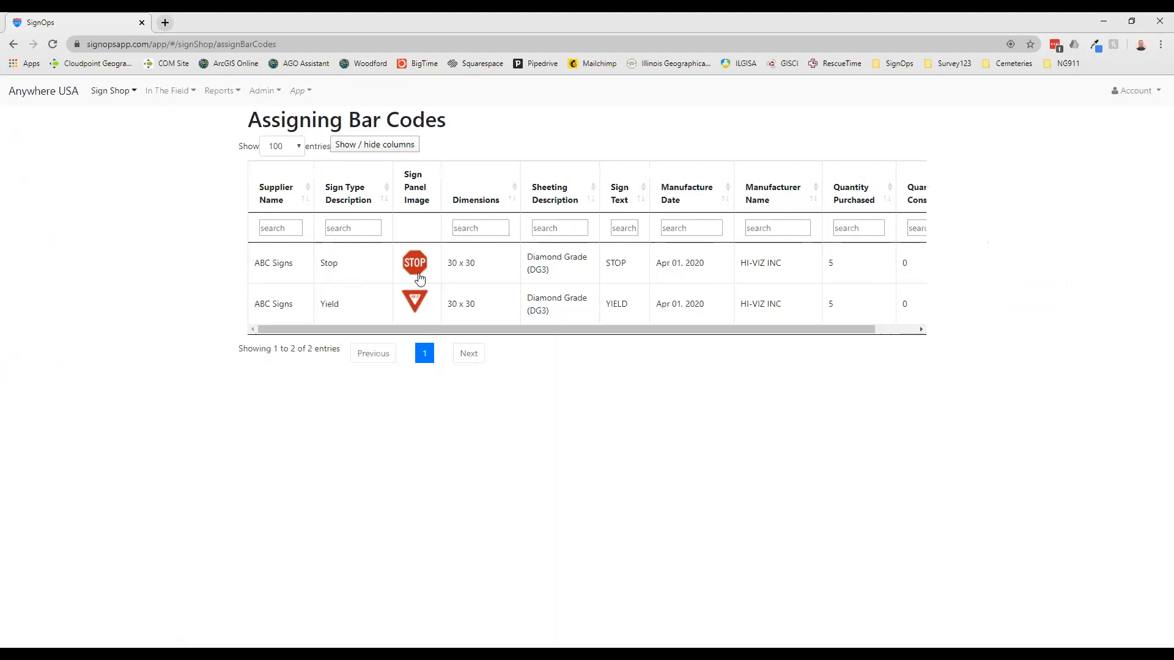
left_click(291, 261)
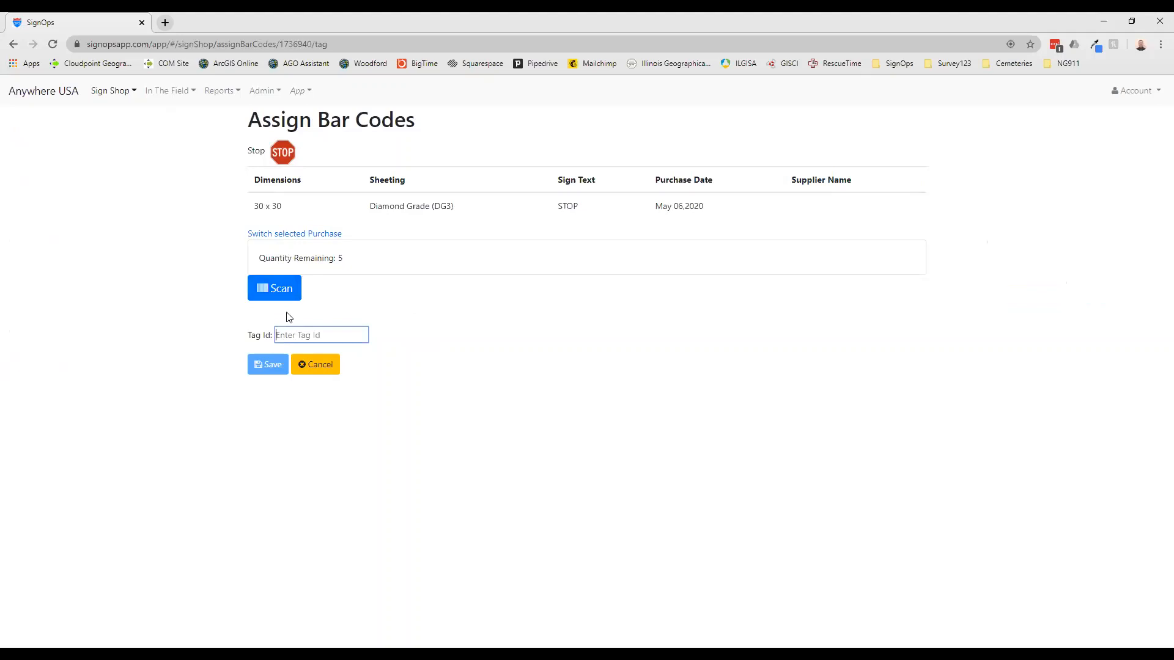
left_click(283, 334)
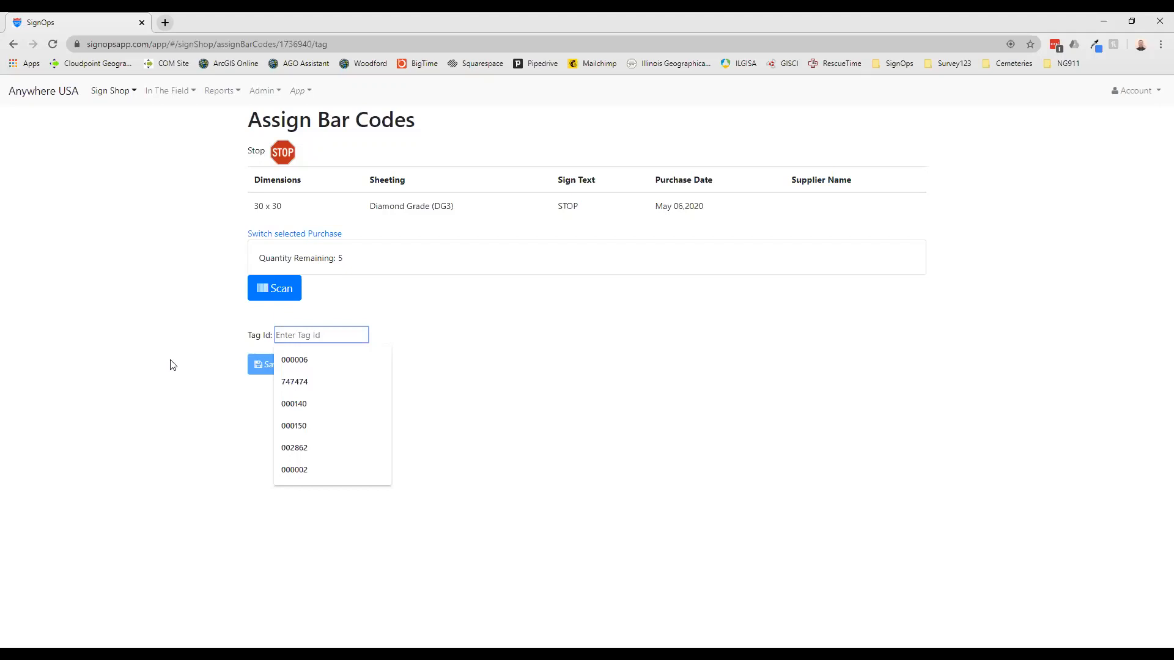
type("000001")
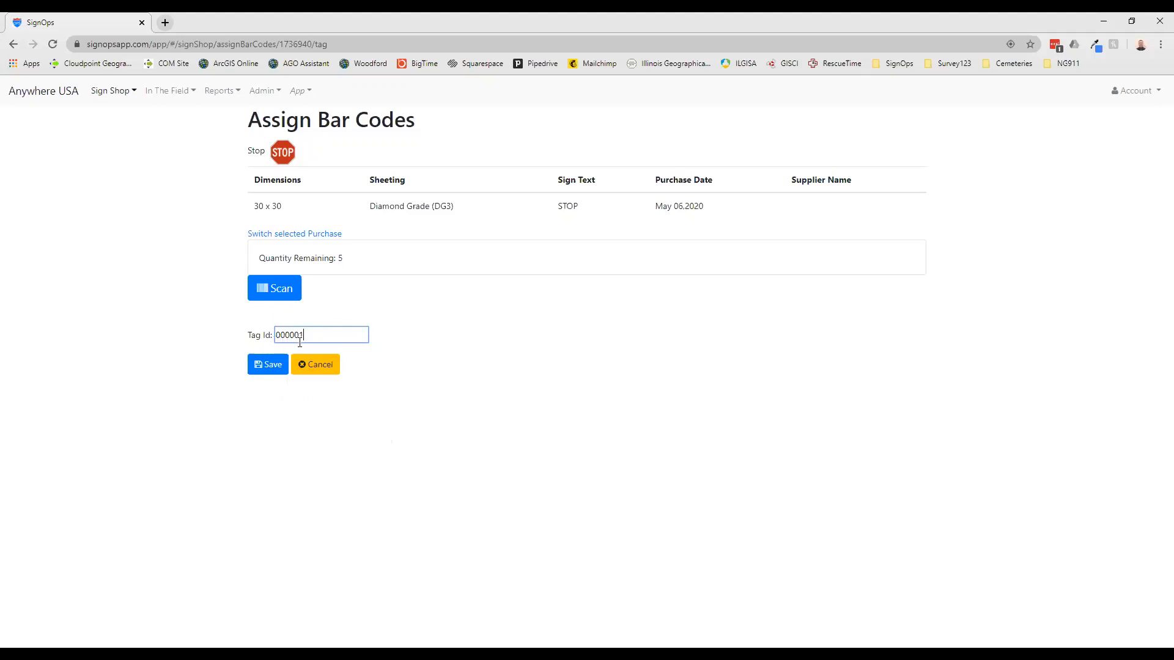
left_click(272, 368)
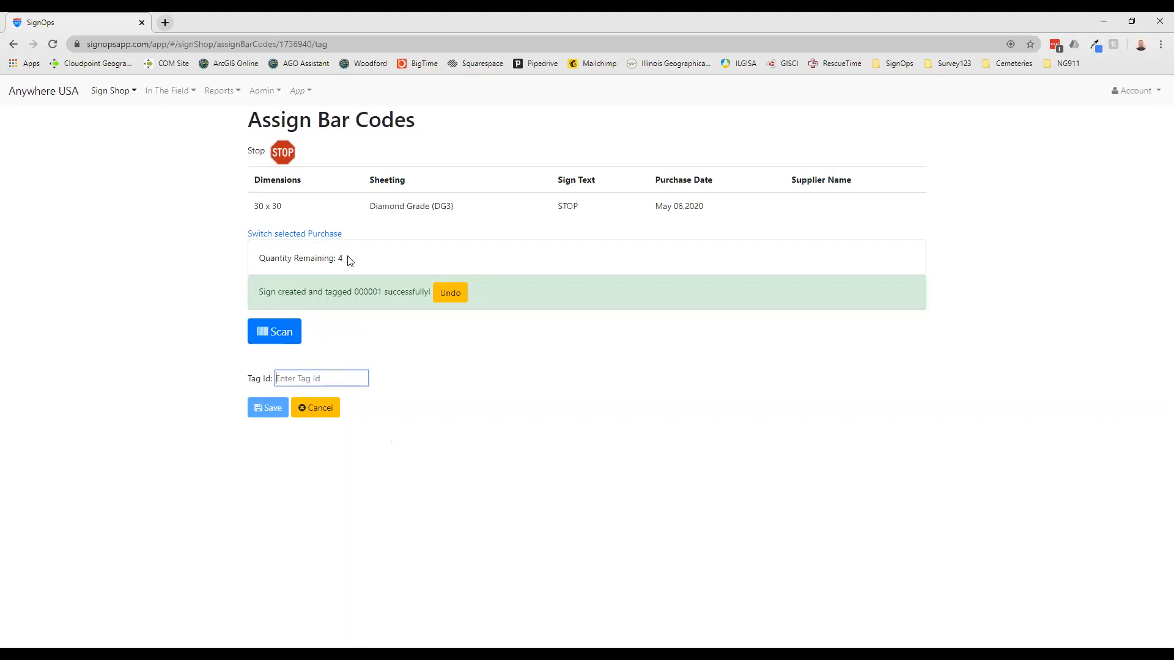
Assign tag ID 000002 to another Stop sign and return to the list of purchases awaiting bar codes
left_click(336, 379)
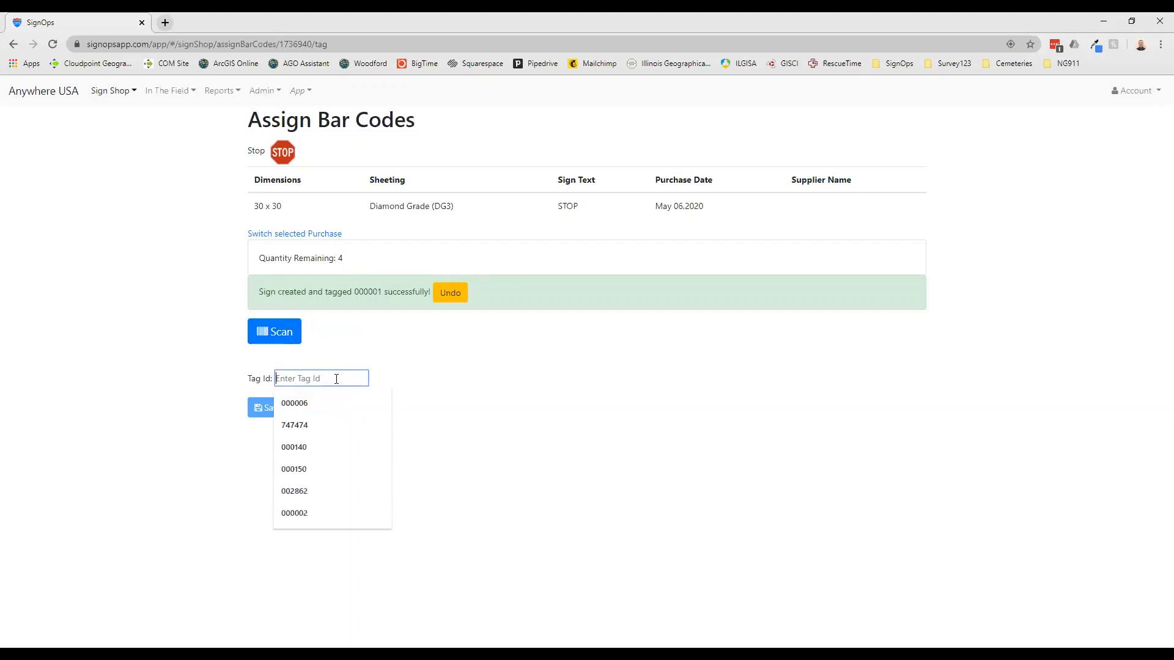
type("000002")
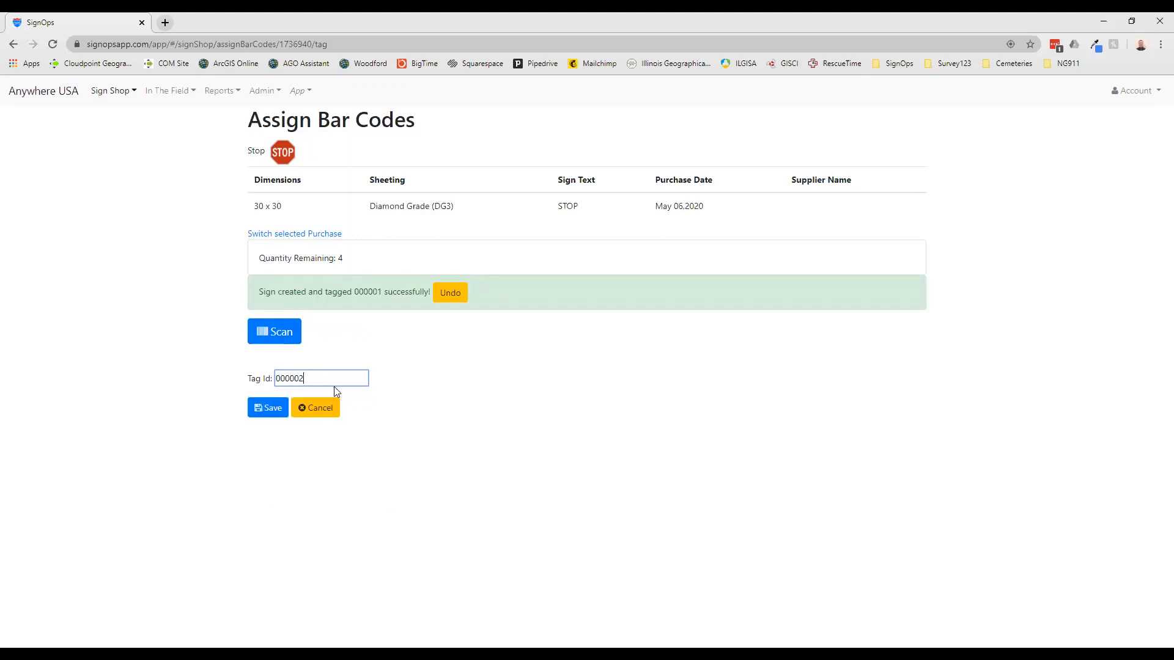
left_click(270, 408)
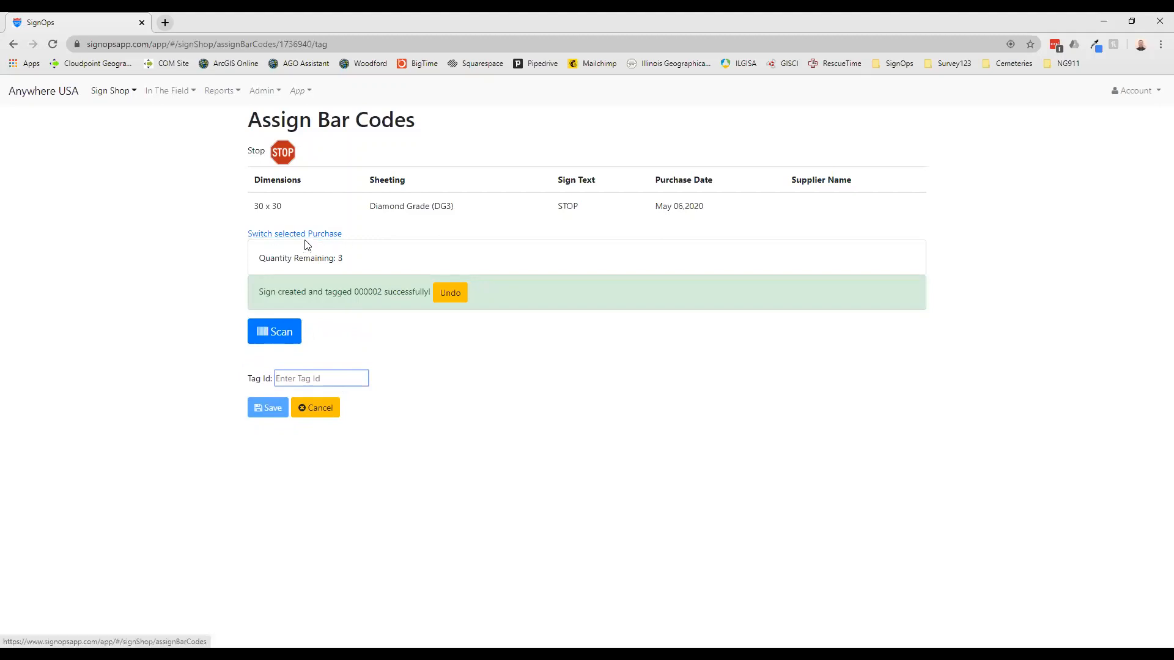
left_click(314, 410)
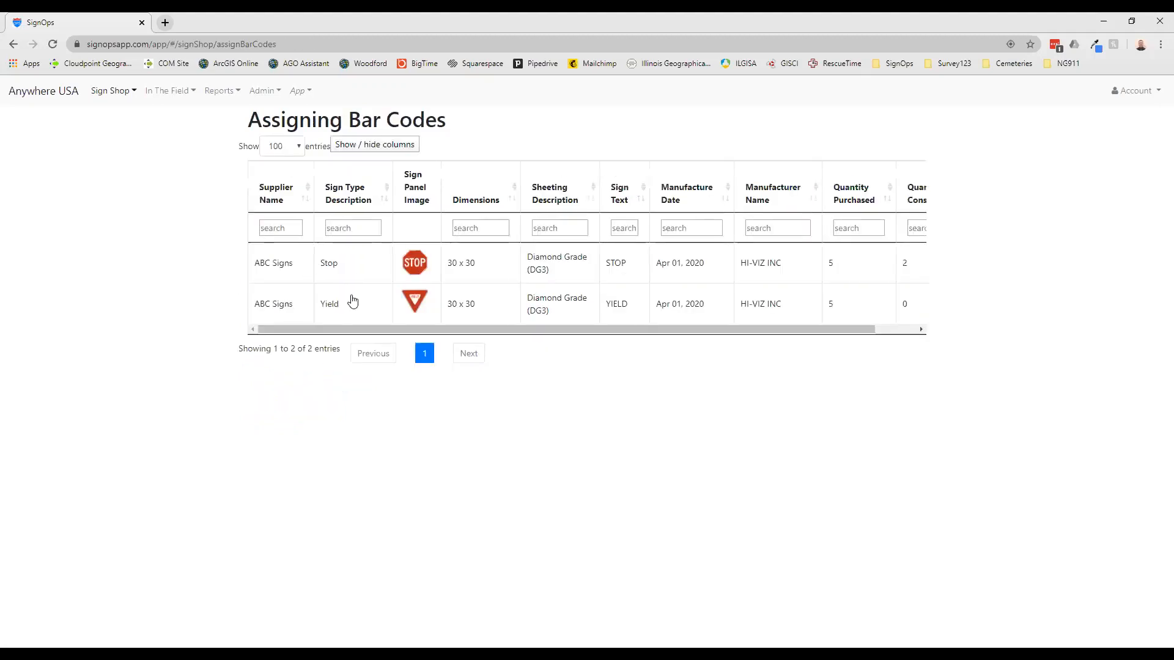
Open bar code assignment for the Yield sign purchase and save tag ID 000003 to one sign
left_click(288, 302)
left_click(299, 334)
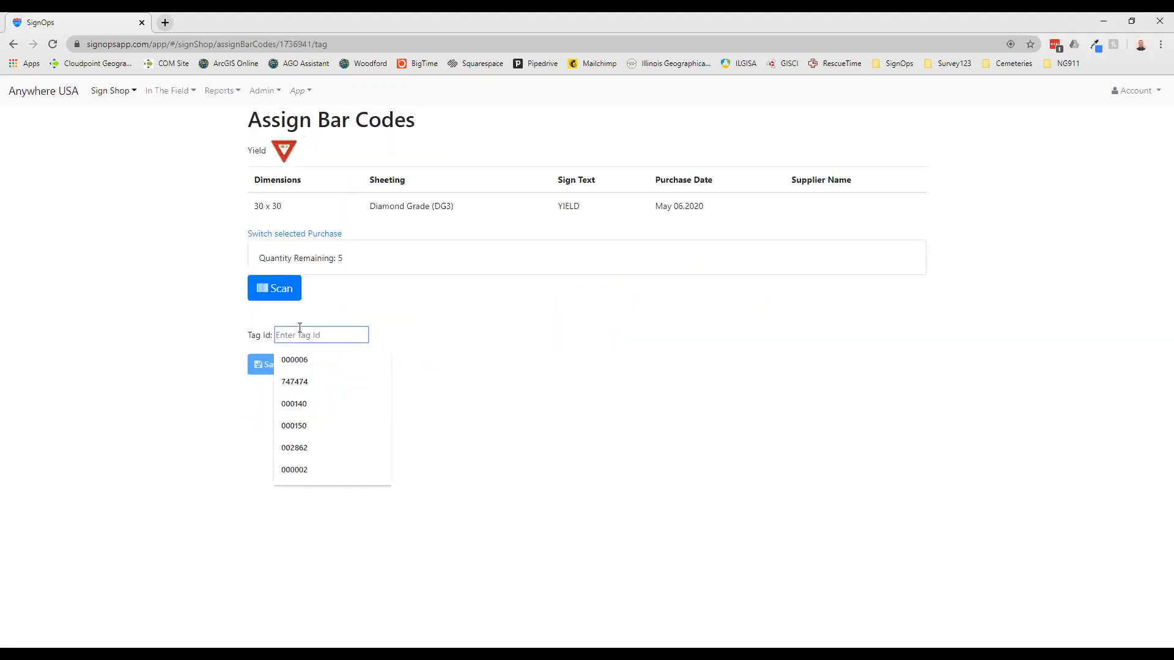
type("000003")
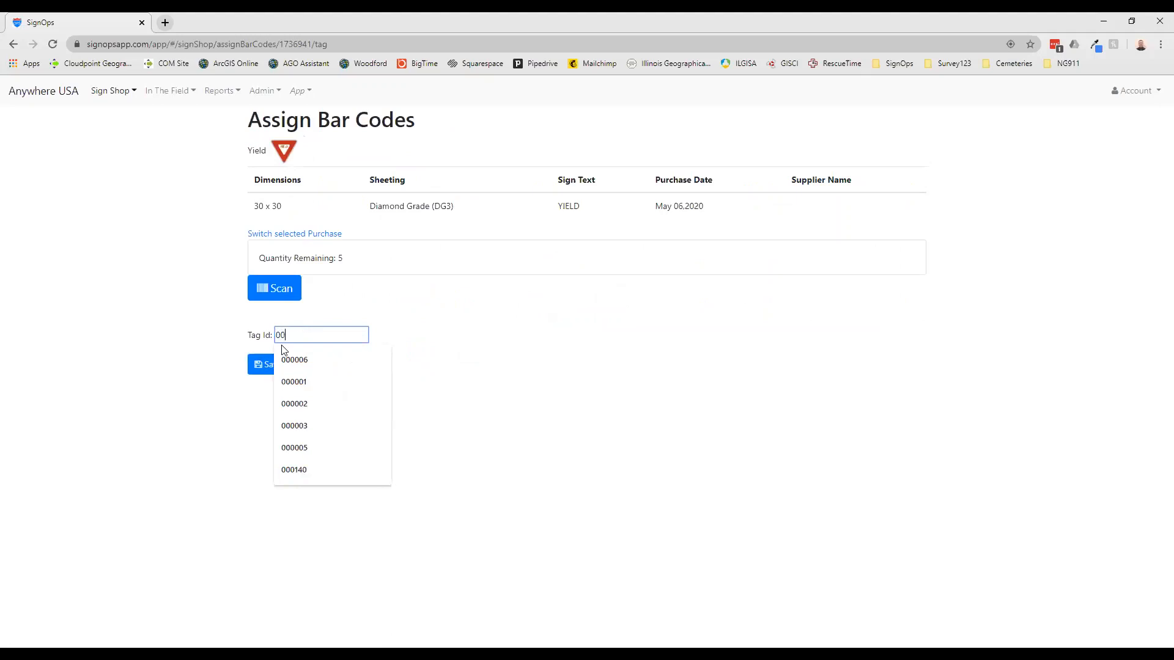
left_click(267, 369)
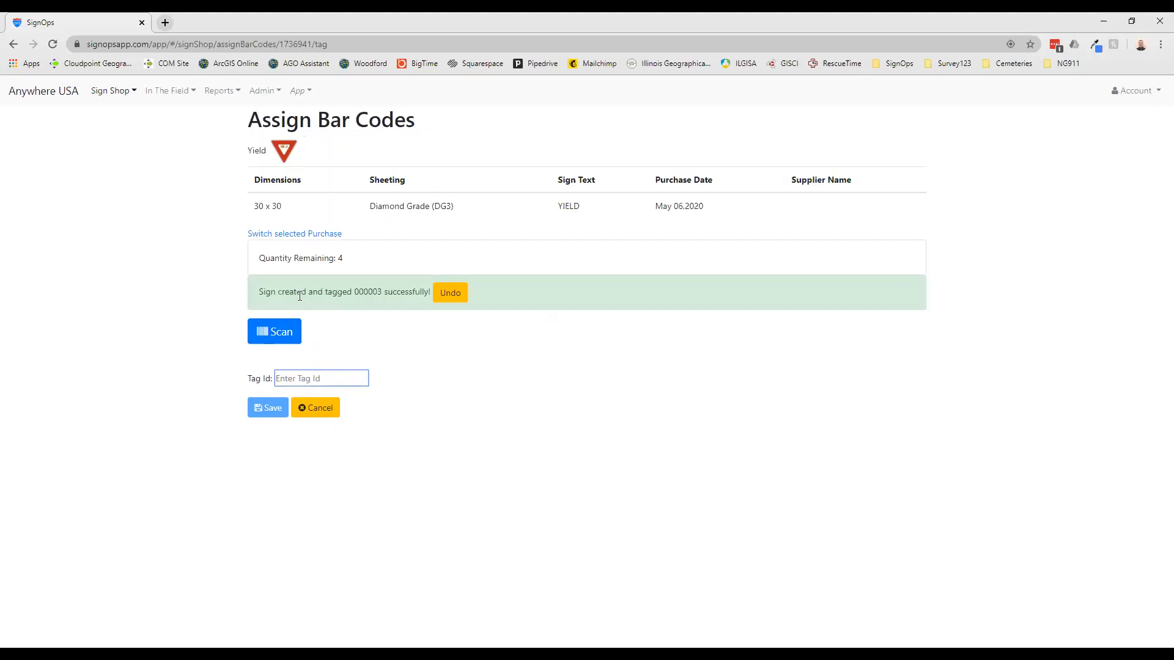
On the field map, place the location marker at the northeast corner of Boyd Pkwy and N Cummings Ln and start a new assembly there
left_click(169, 92)
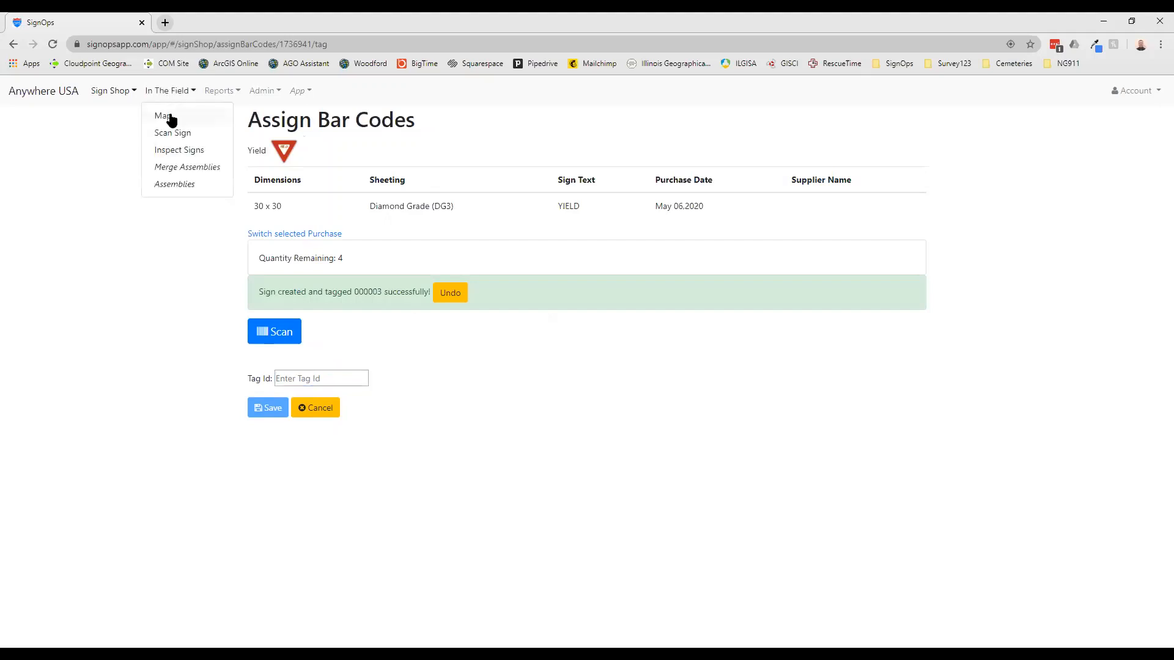
left_click(204, 122)
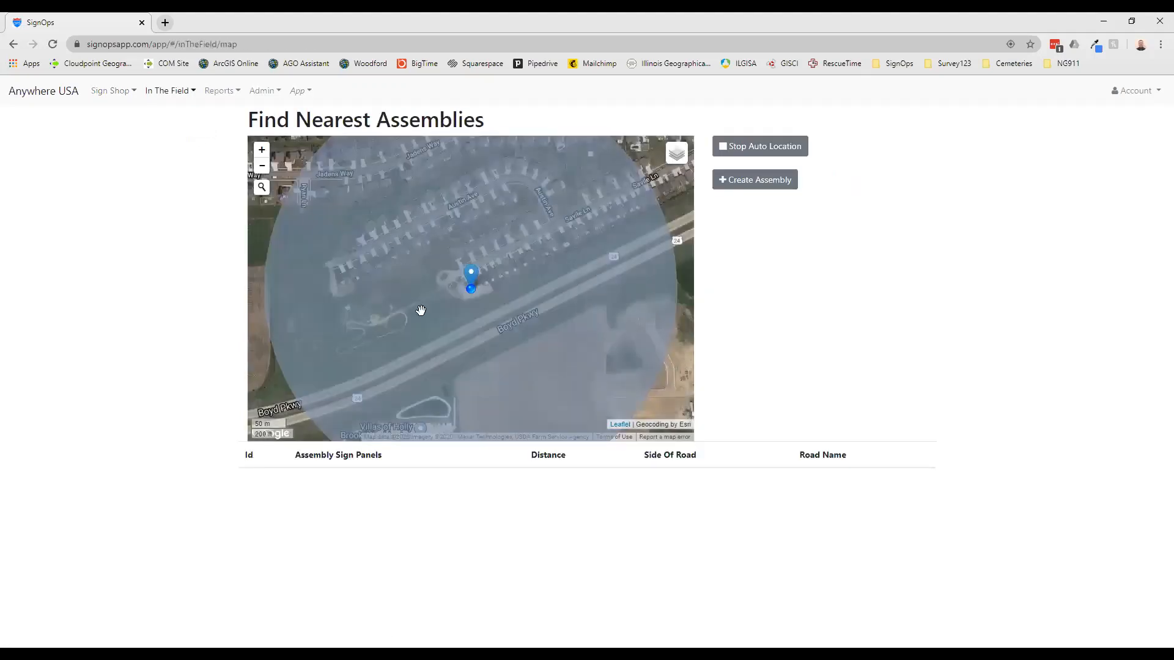
left_click_drag(420, 348, 571, 280)
left_click_drag(506, 316, 587, 317)
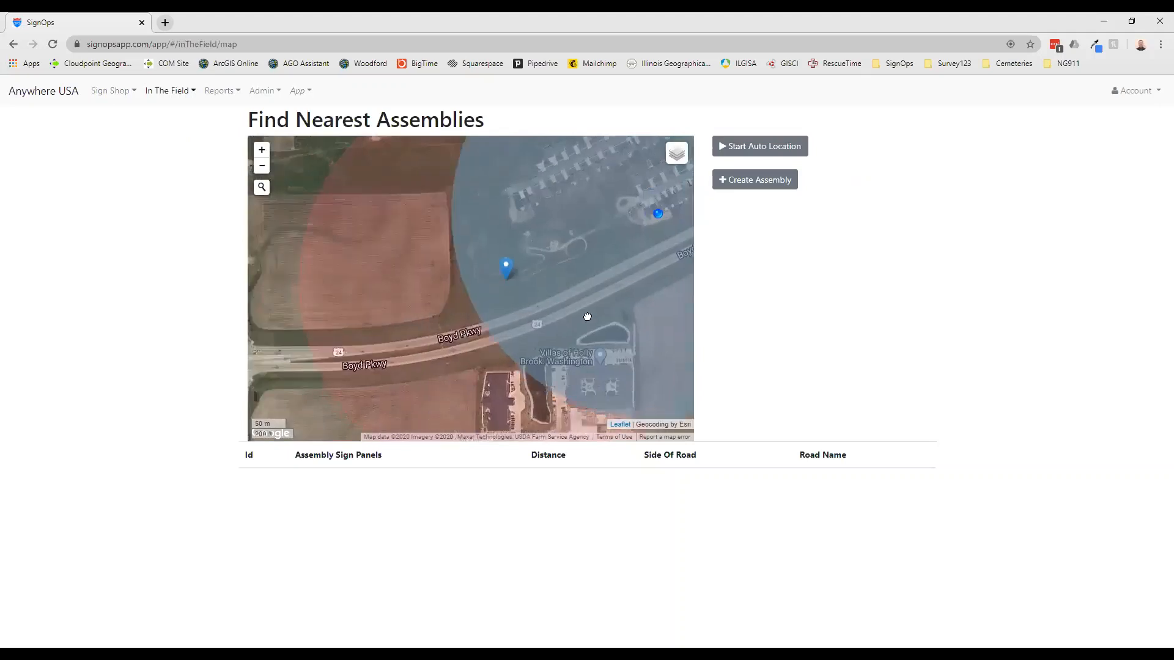
mouse_move(458, 354)
left_mouse_down()
mouse_move(494, 346)
mouse_move(503, 318)
left_mouse_up()
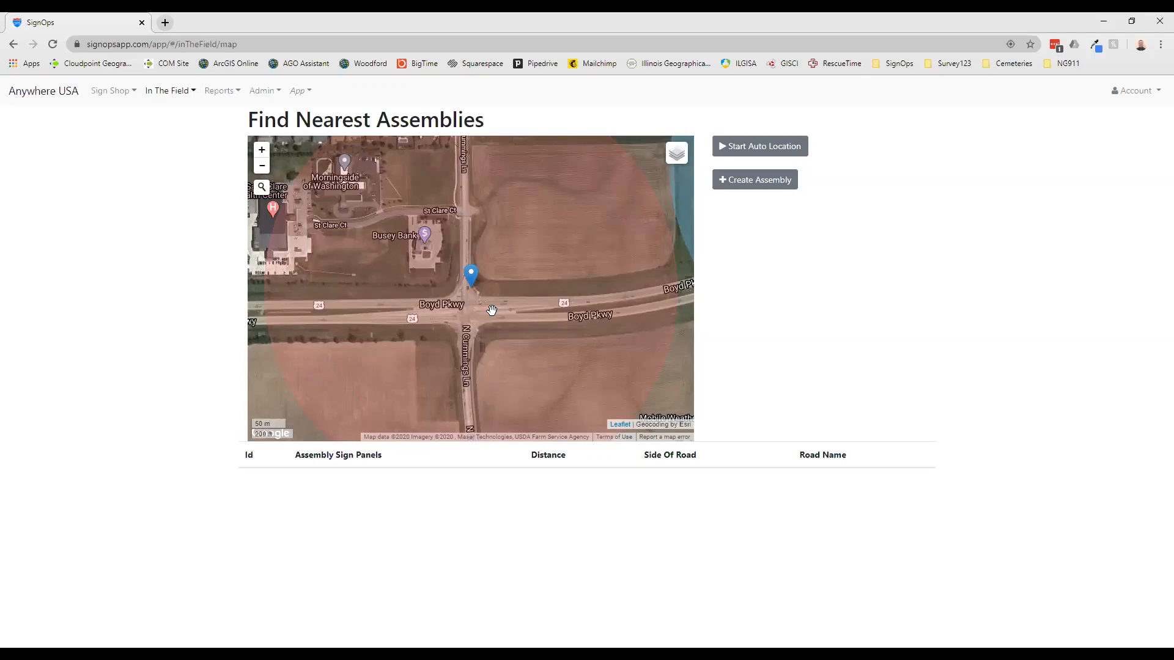
scroll(486, 288, "up", 2)
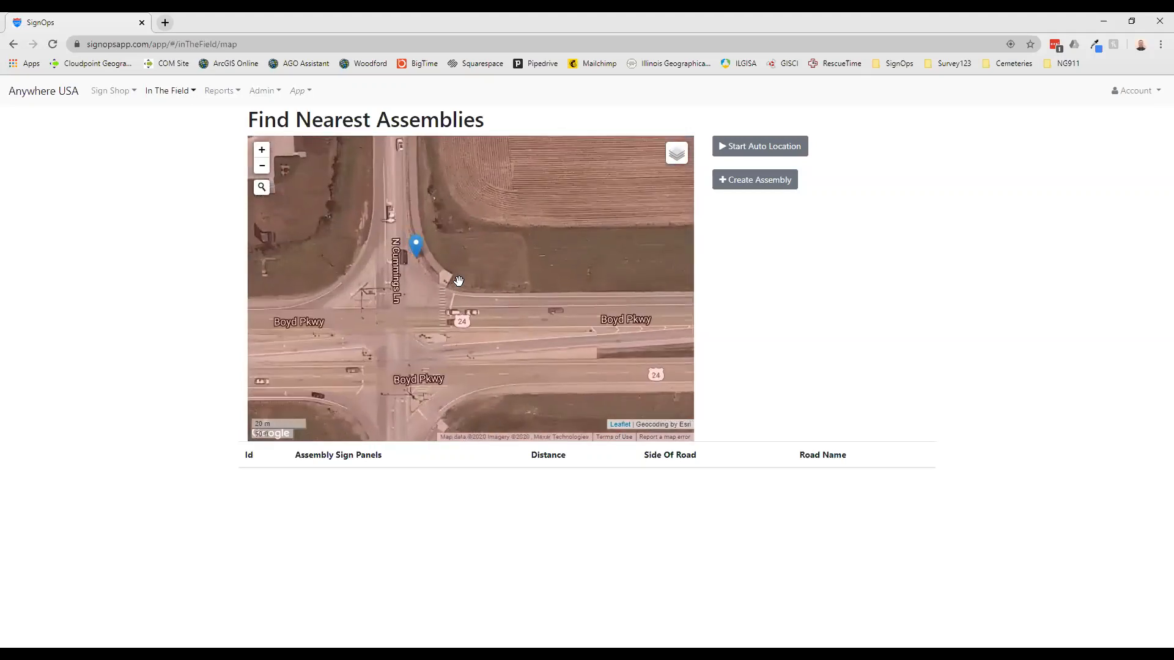
left_click_drag(453, 280, 469, 287)
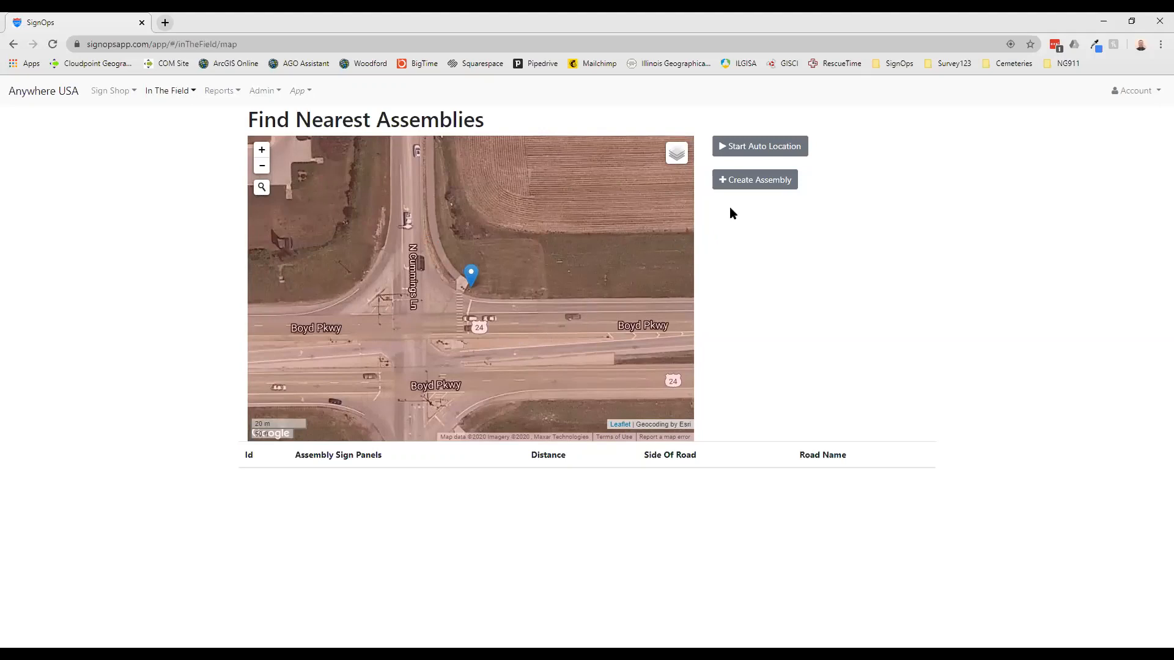
left_click(752, 184)
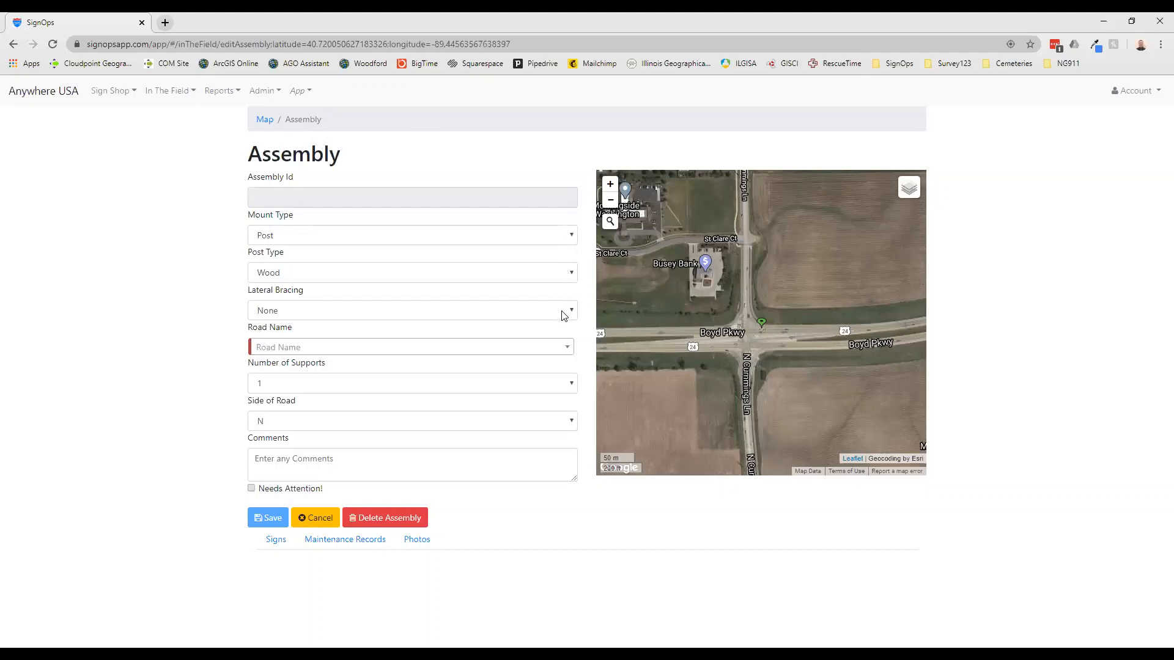
Set the new assembly's road name to US Route 24 and save the assembly
left_click(546, 351)
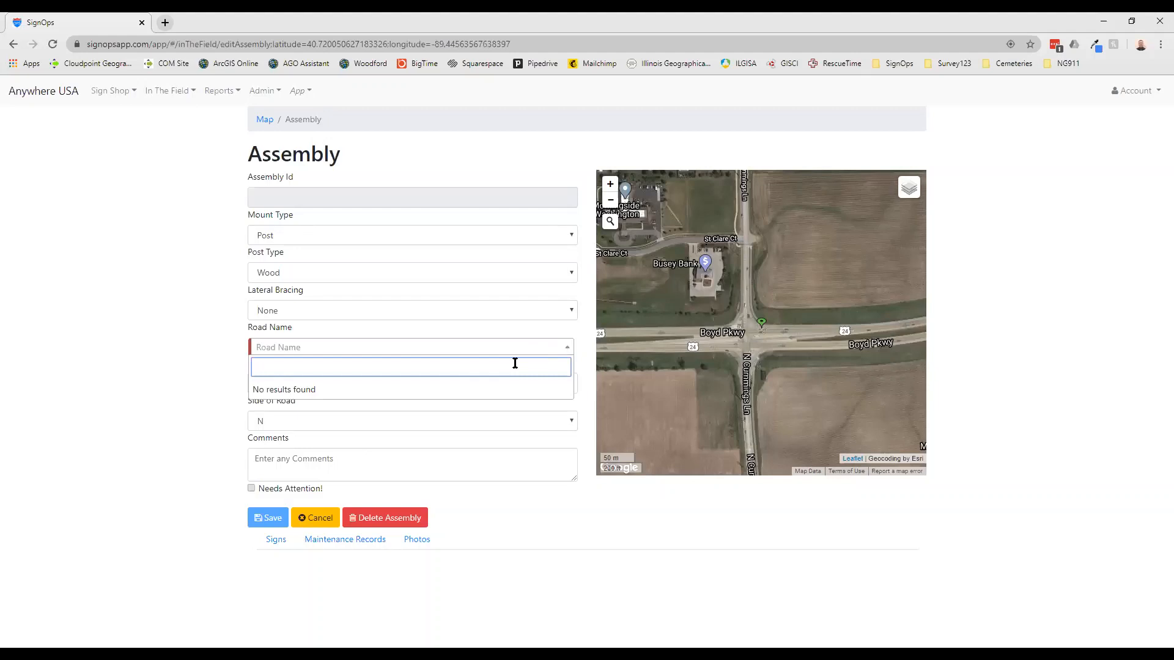
type("U")
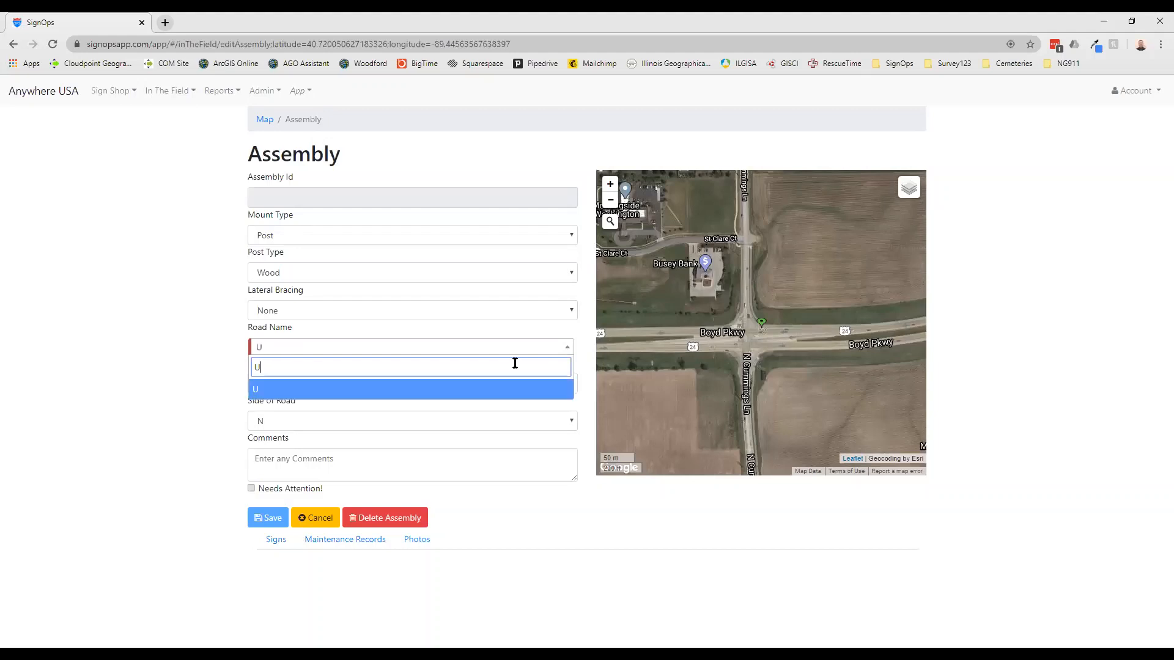
type("S Route 24")
left_click(507, 393)
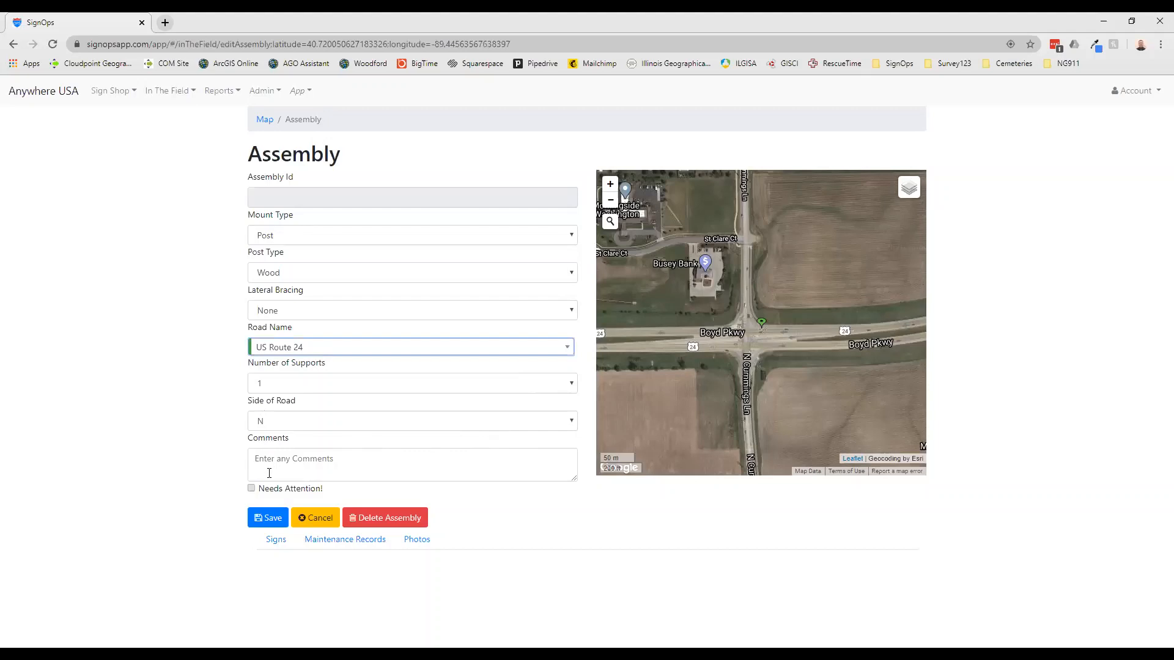
left_click(272, 524)
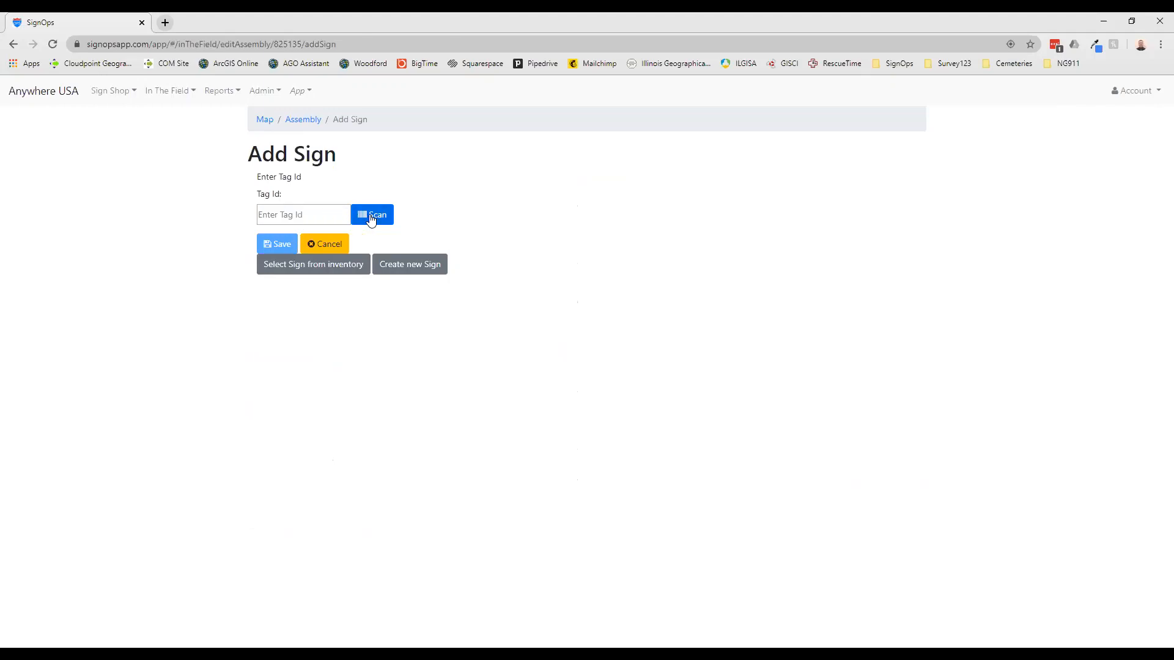
Add the Stop sign tagged 000001 from inventory to the assembly with facing direction E, and save it
left_click(315, 272)
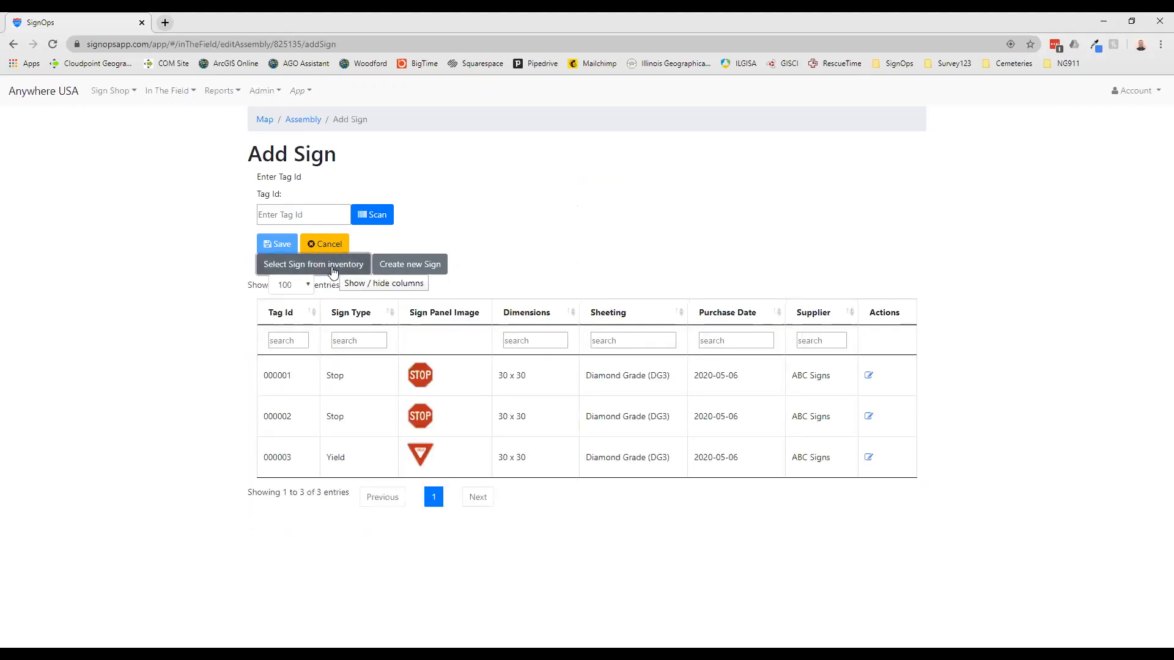
right_click(329, 280)
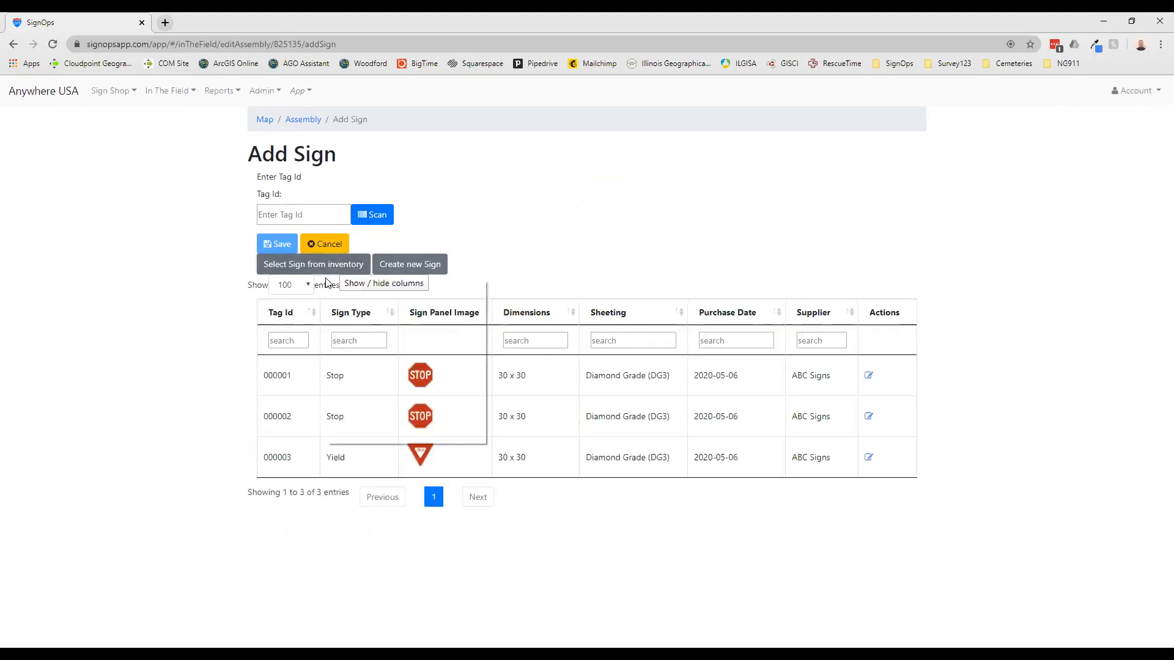
left_click(451, 236)
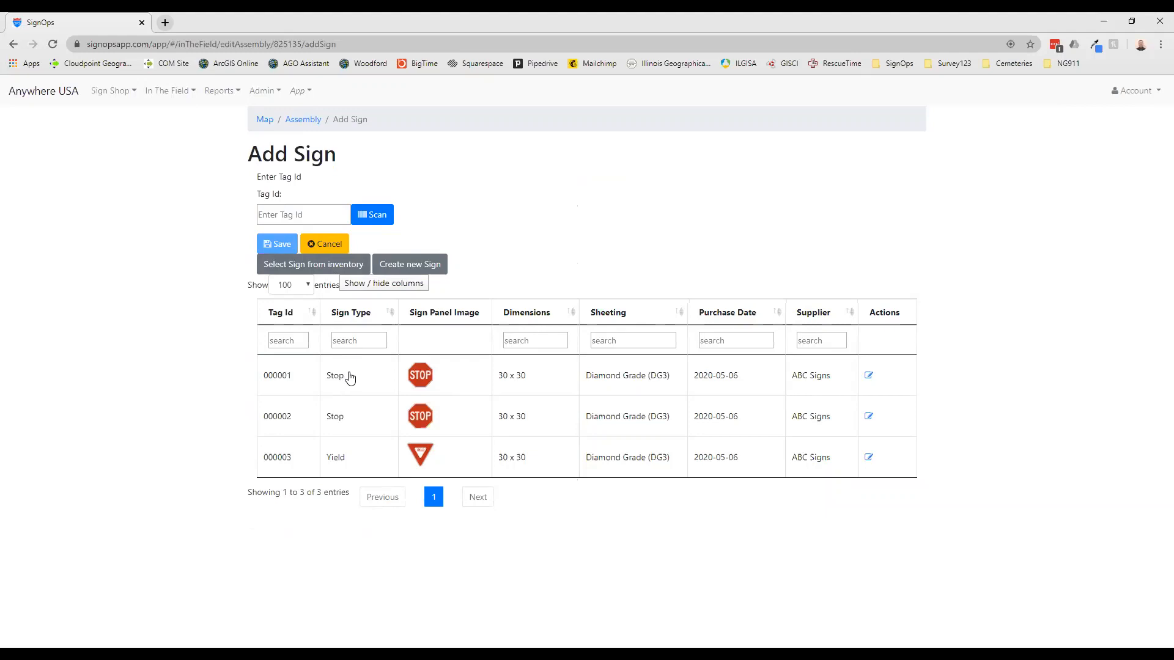
left_click(298, 382)
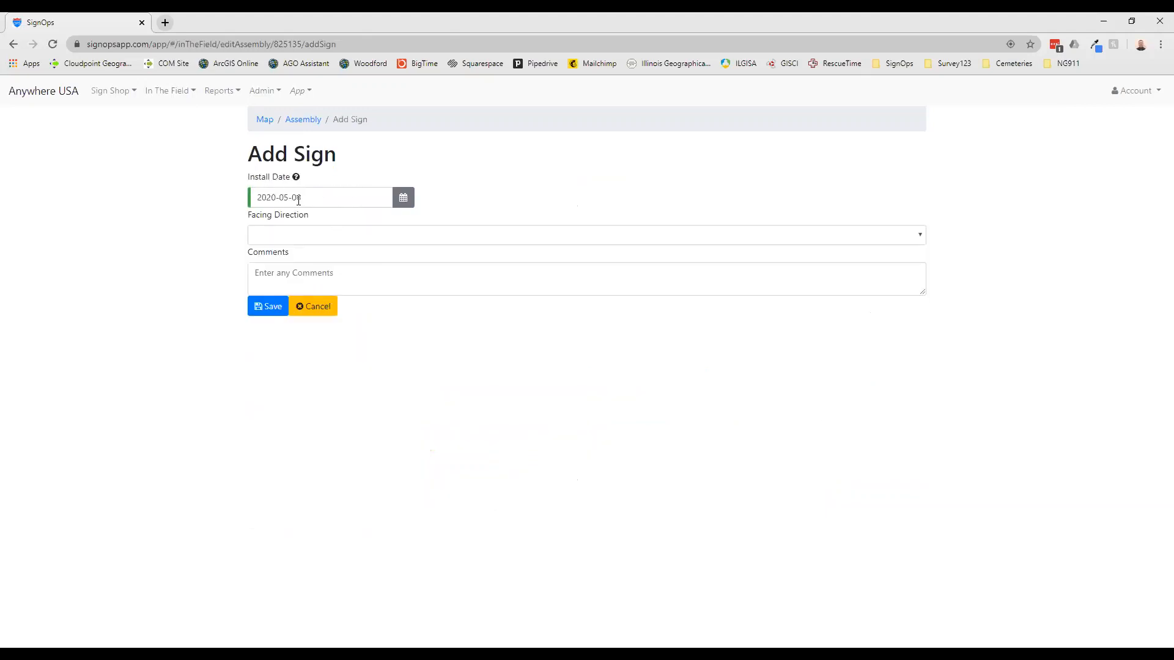
left_click(322, 237)
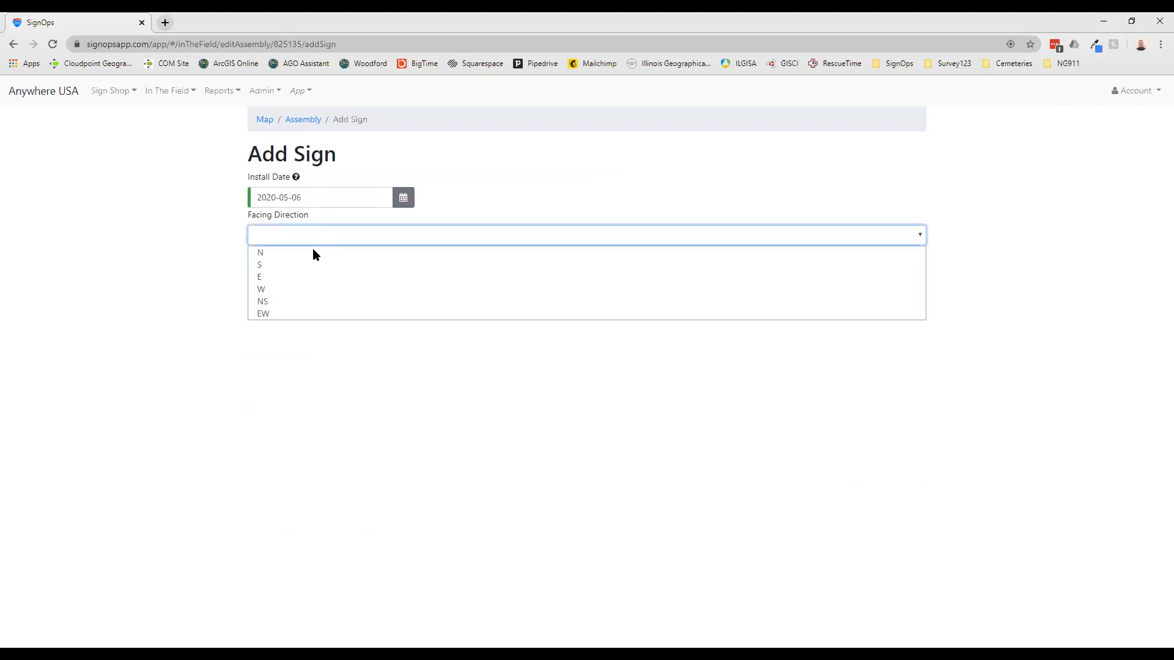
left_click(291, 277)
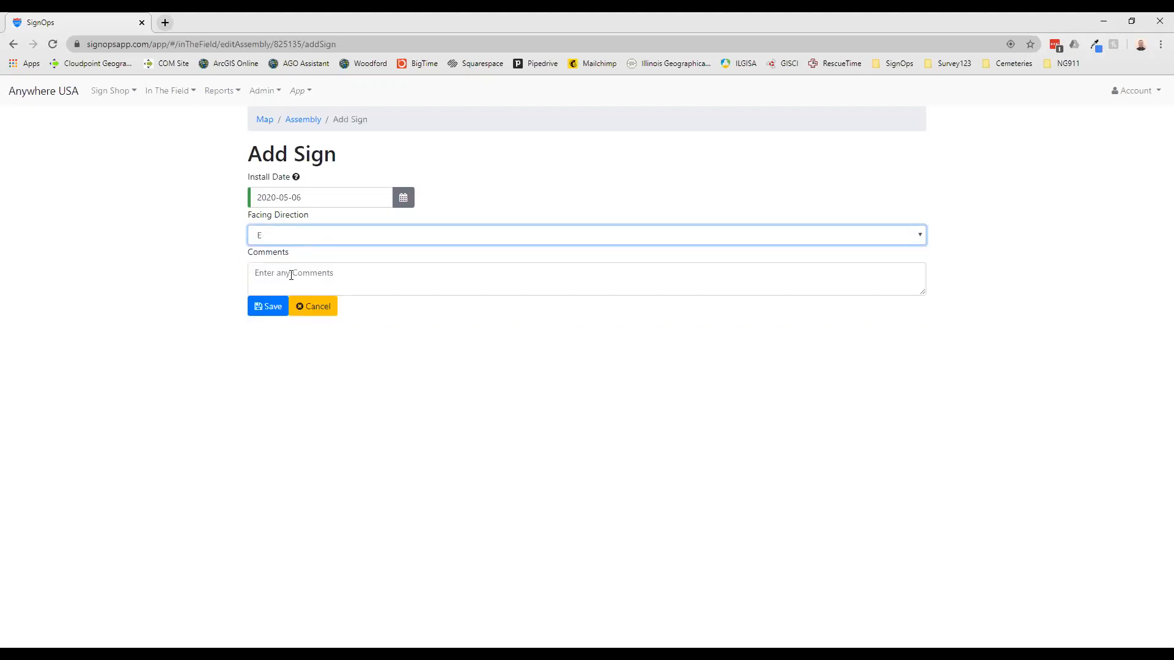
left_click(272, 307)
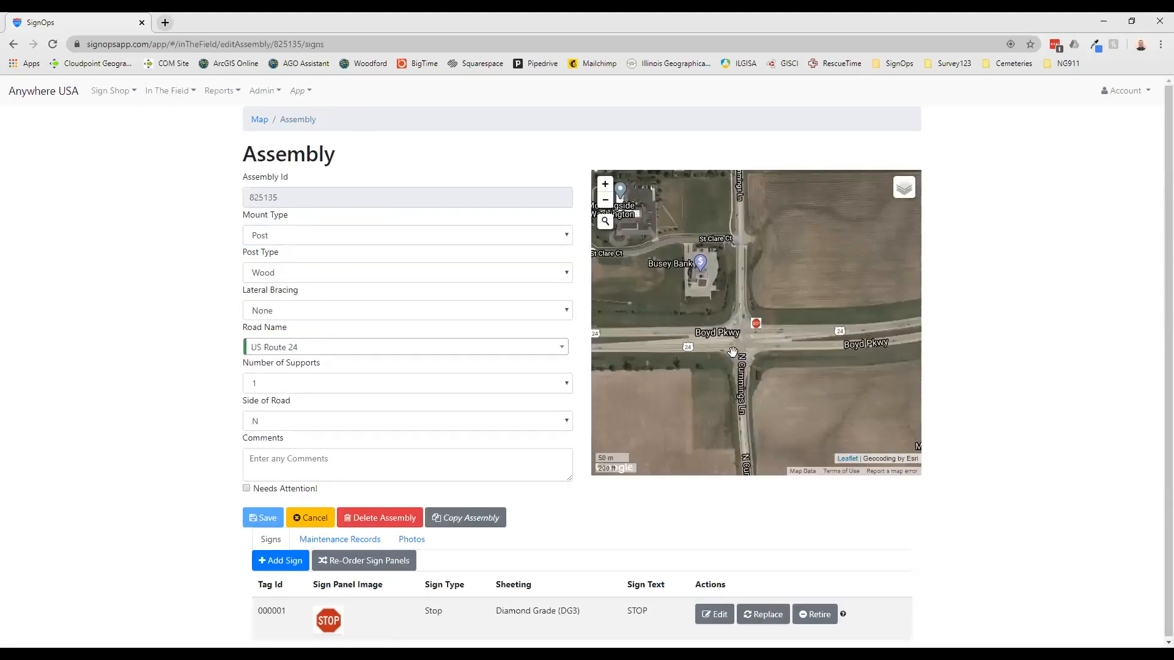
Check the assembly's surroundings on its map and its maintenance records, and return to its sign list
scroll(732, 355, "down", 1)
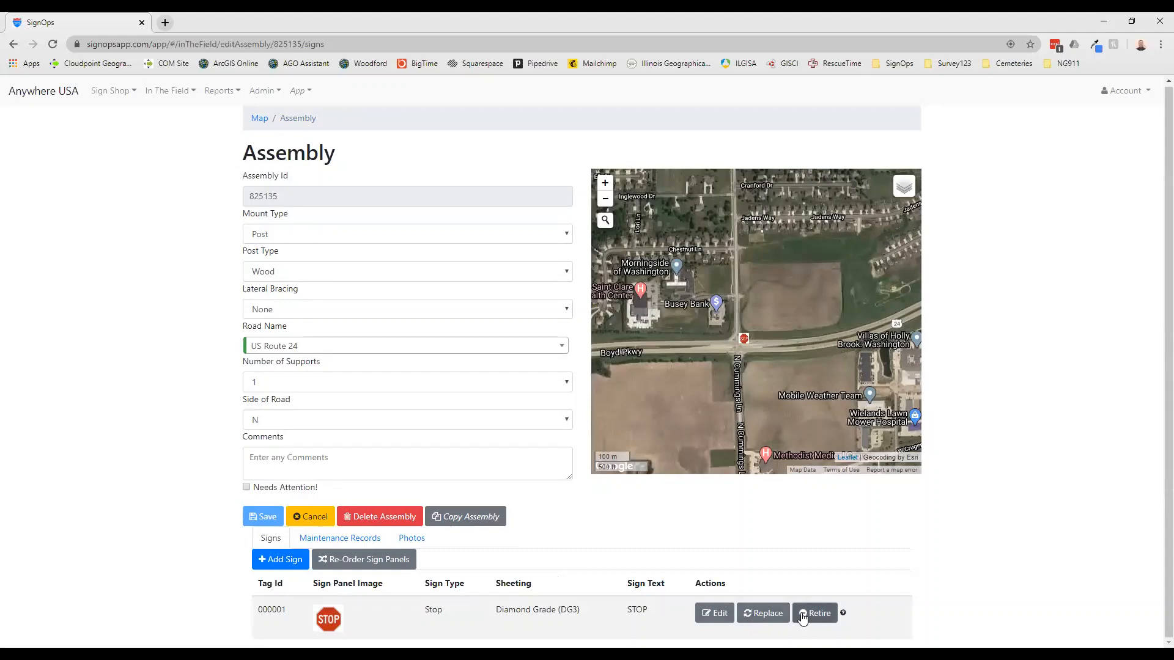
left_click(329, 539)
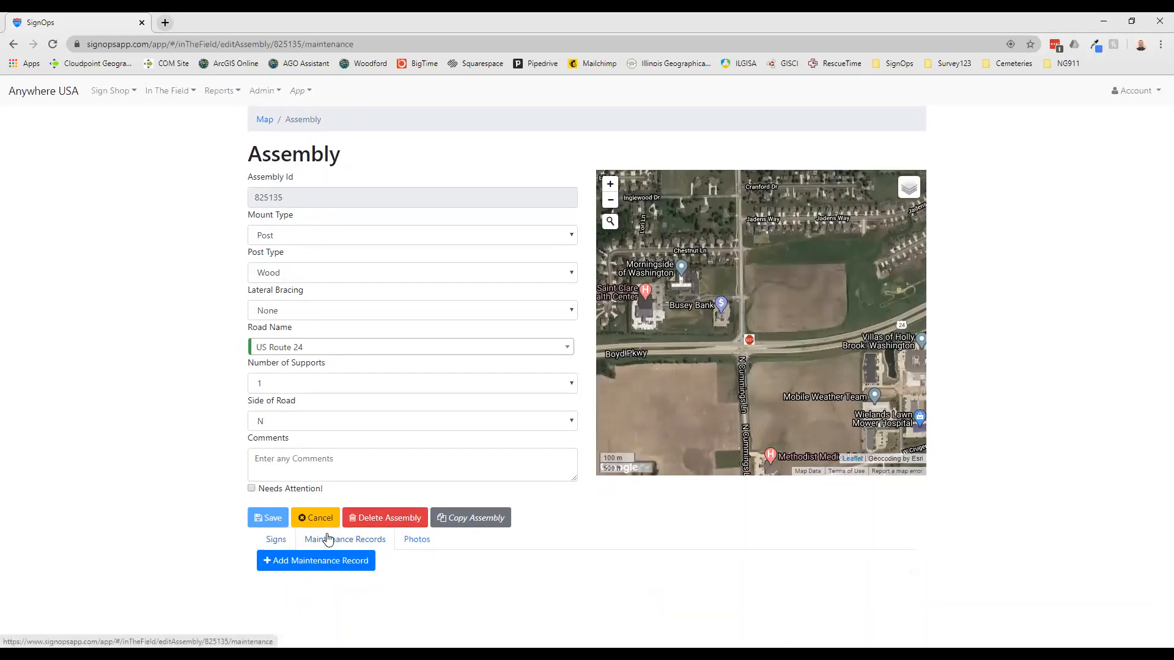
scroll(387, 561, "down", 1)
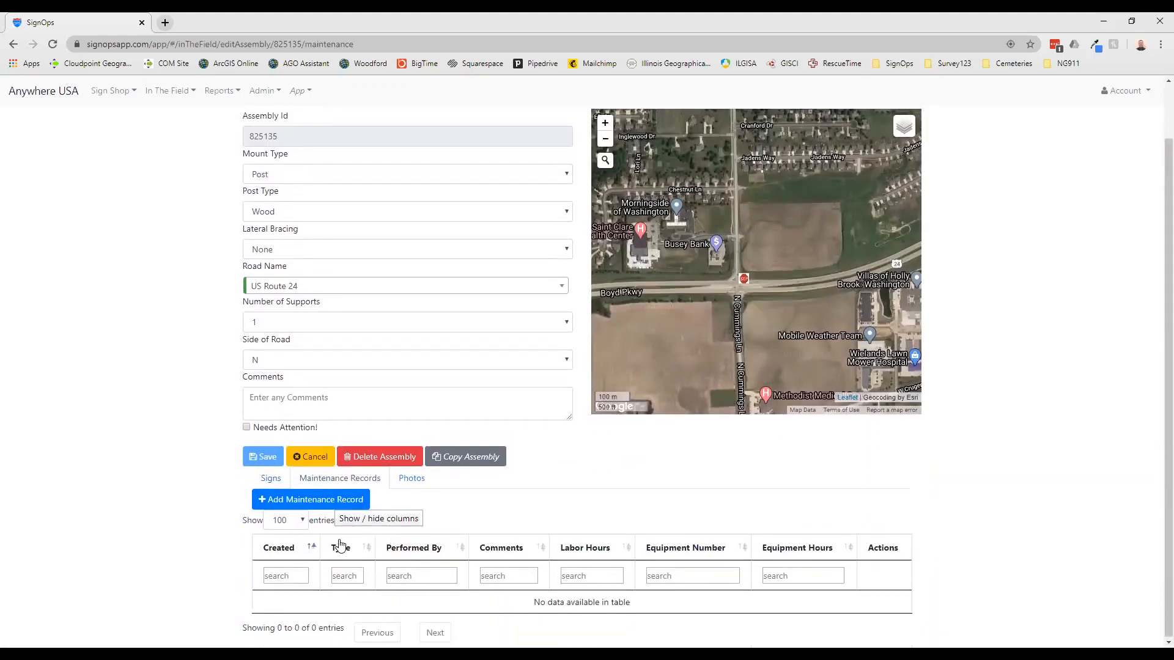
scroll(336, 548, "up", 1)
left_click(272, 541)
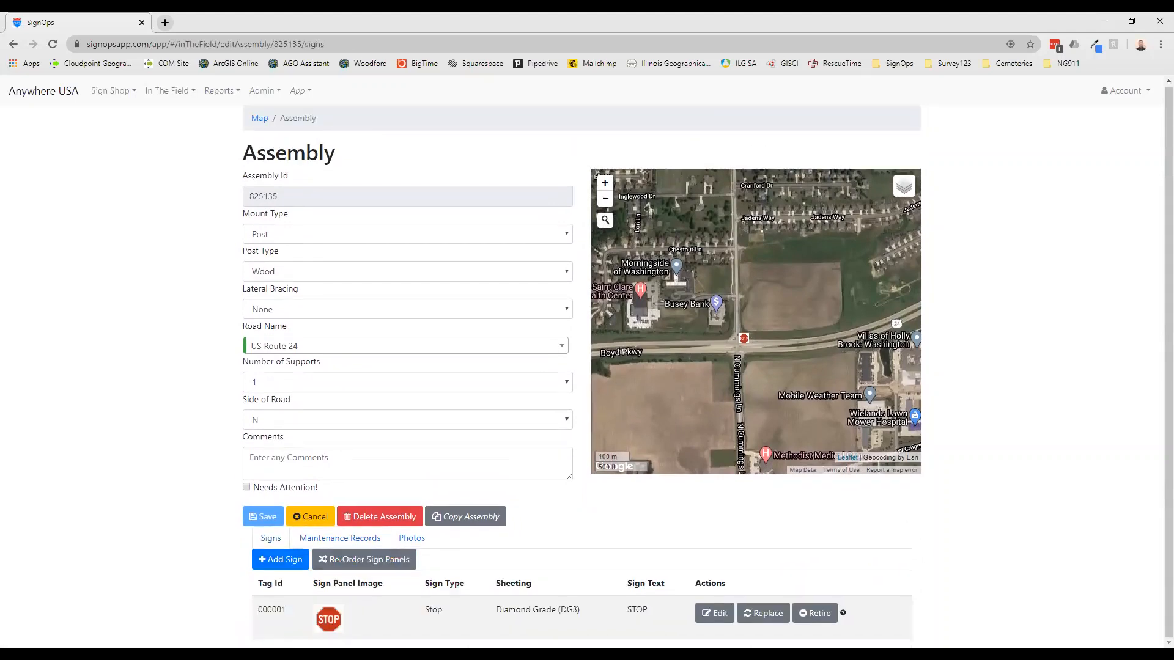
Open the installed Stop sign's record and review its details and maintenance history
left_click(714, 615)
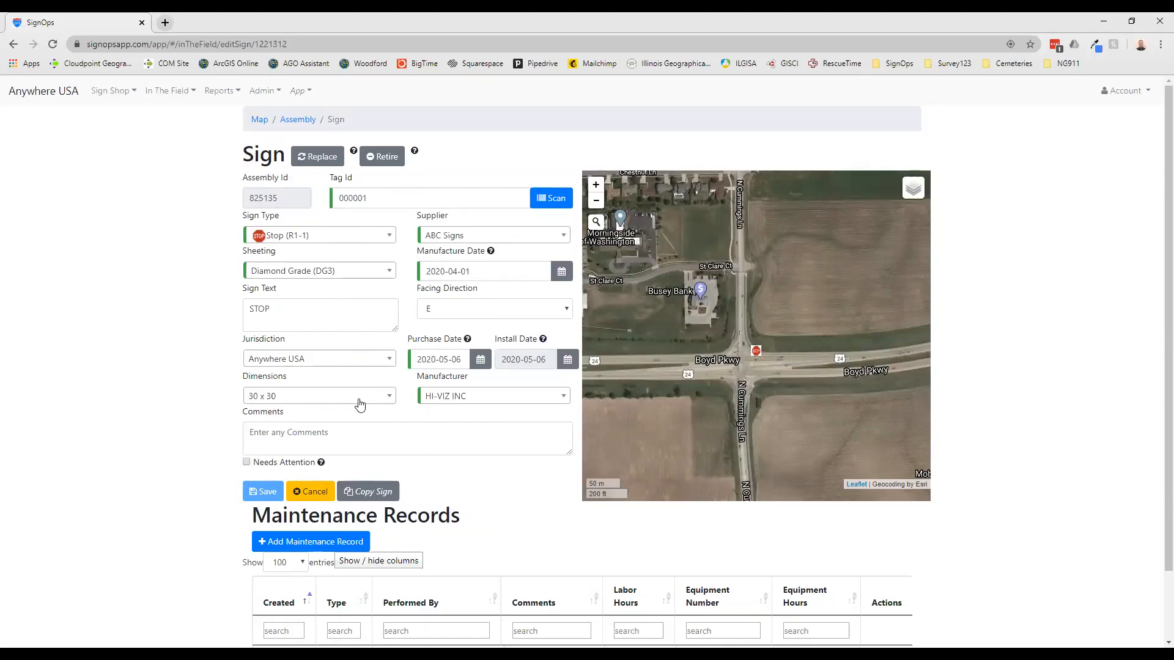
scroll(352, 336, "down", 1)
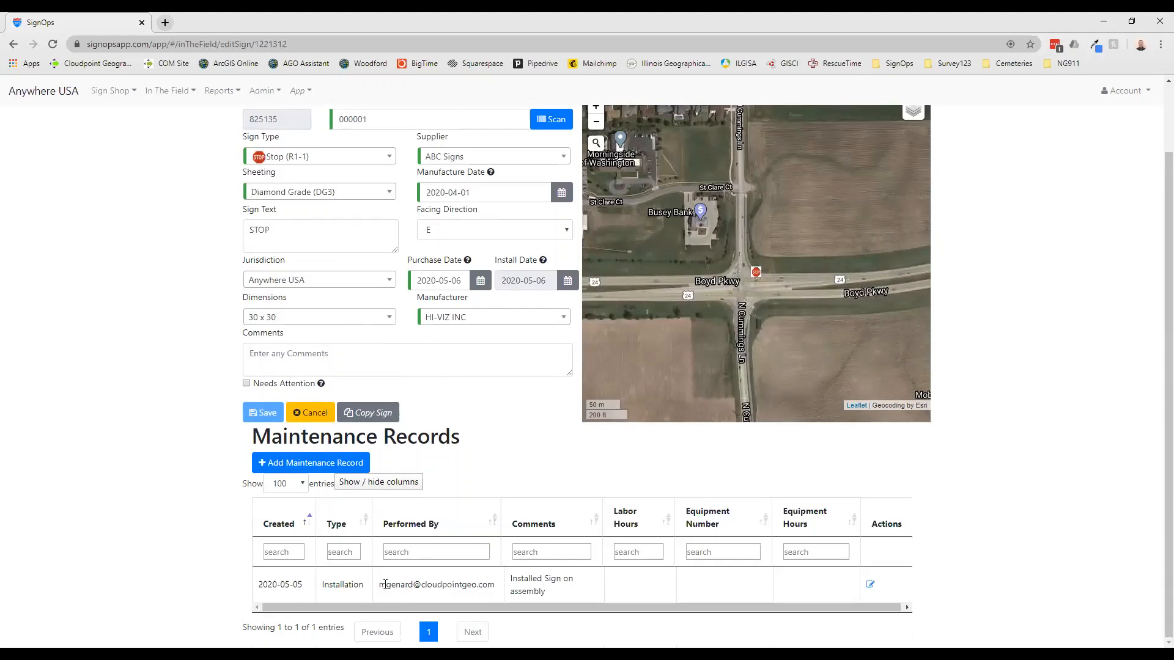
scroll(431, 533, "up", 2)
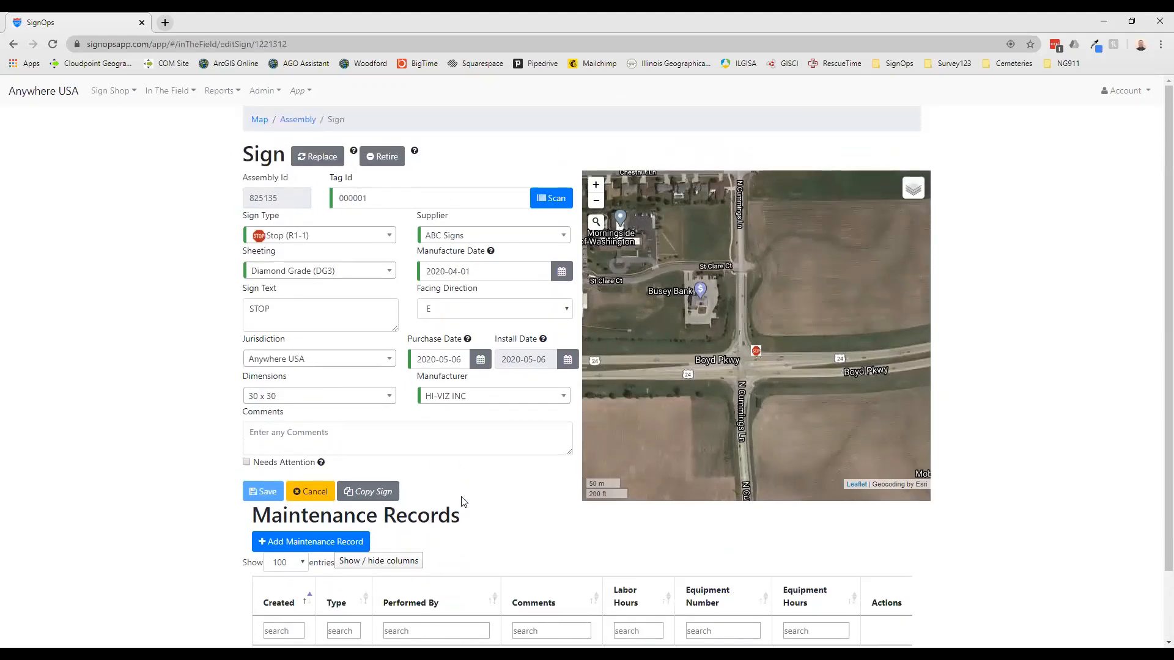
Replace the installed Stop sign with the inventory Stop sign tagged 000002, facing E, and save the replacement
left_click(317, 160)
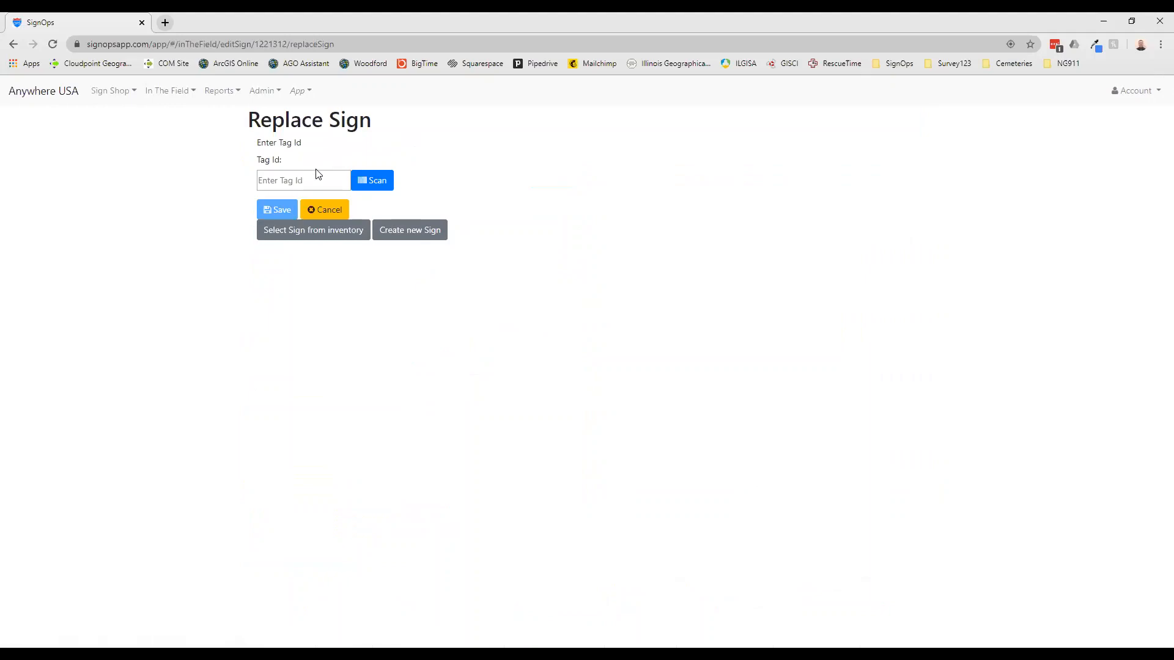
left_click(328, 239)
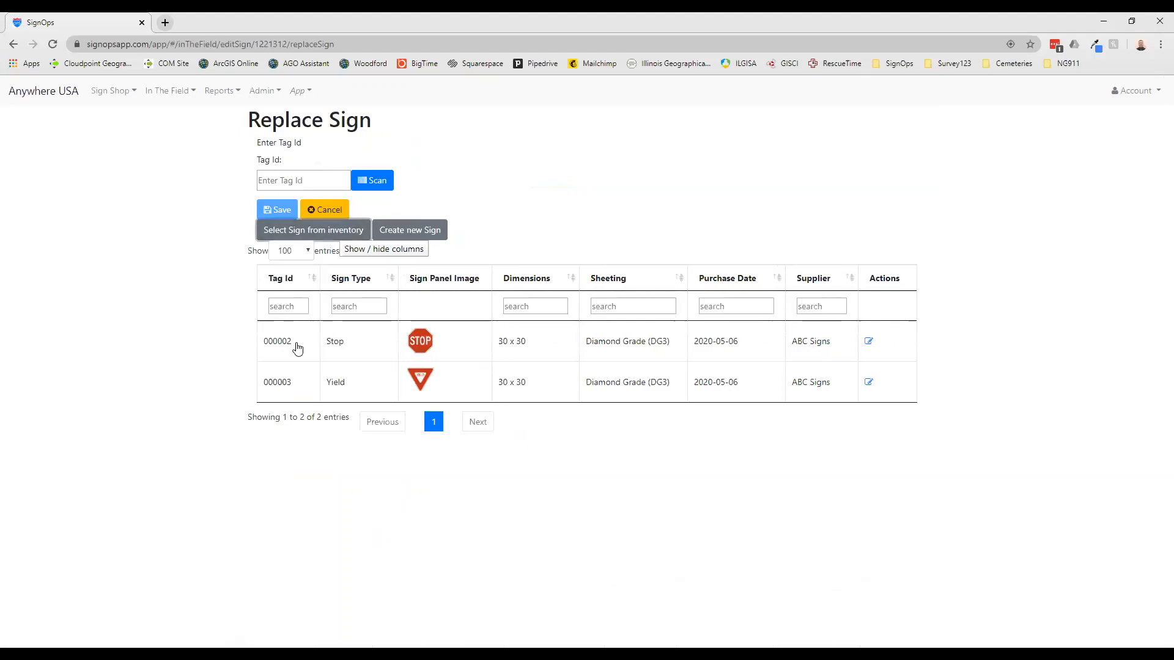
left_click(296, 349)
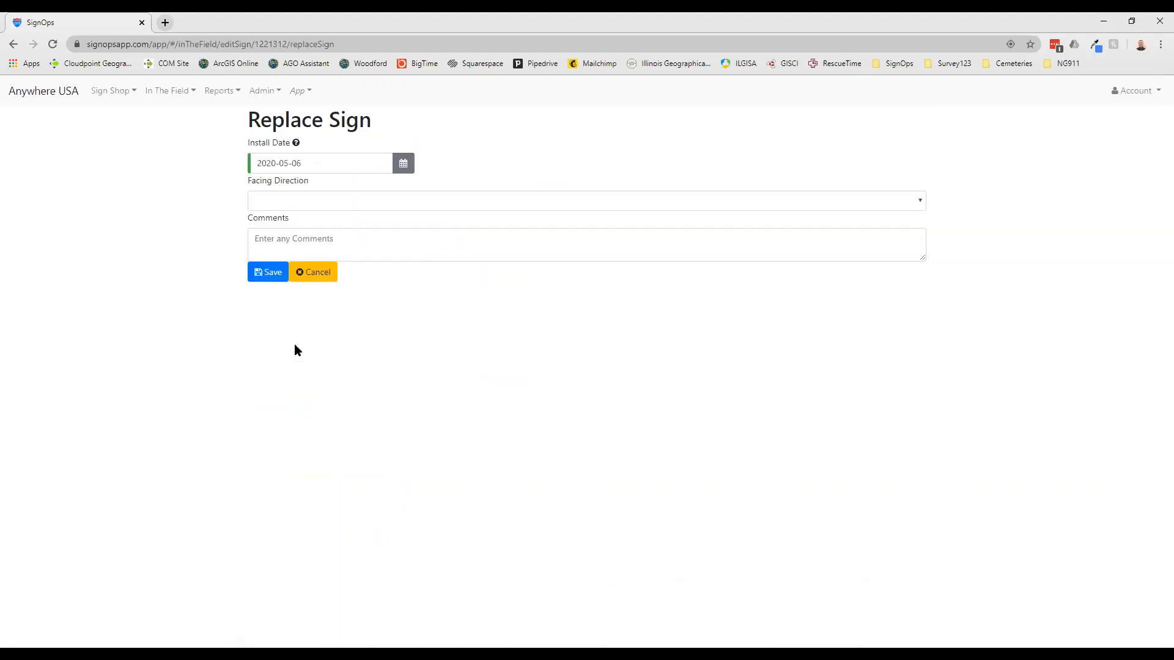
left_click(289, 202)
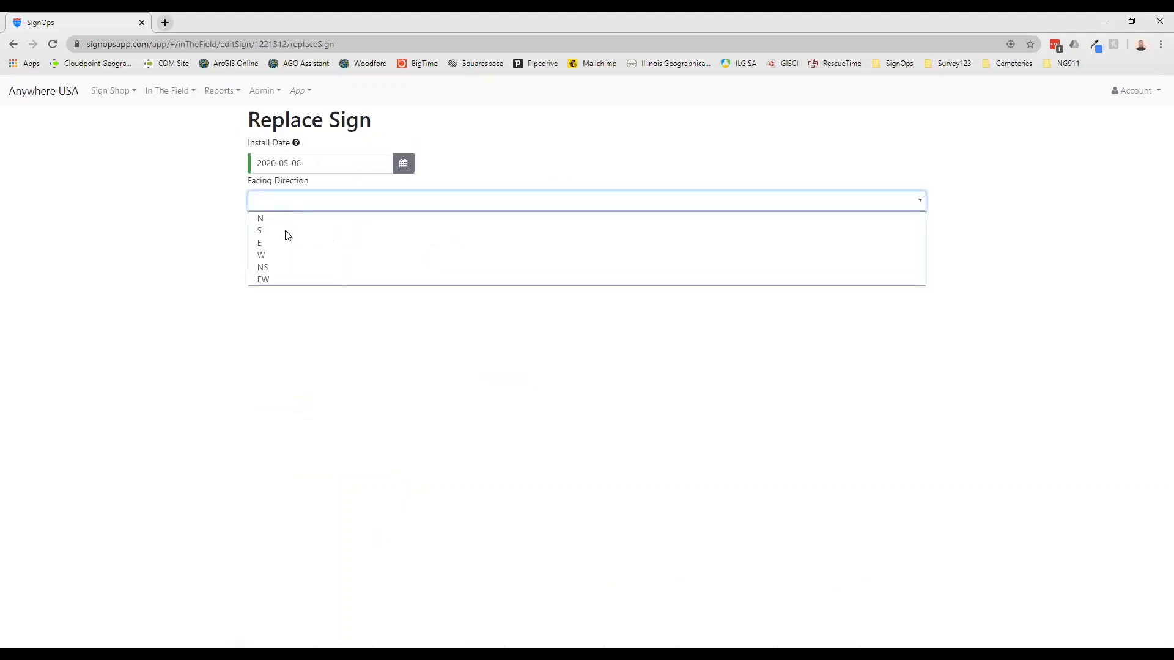
left_click(285, 240)
left_click(273, 277)
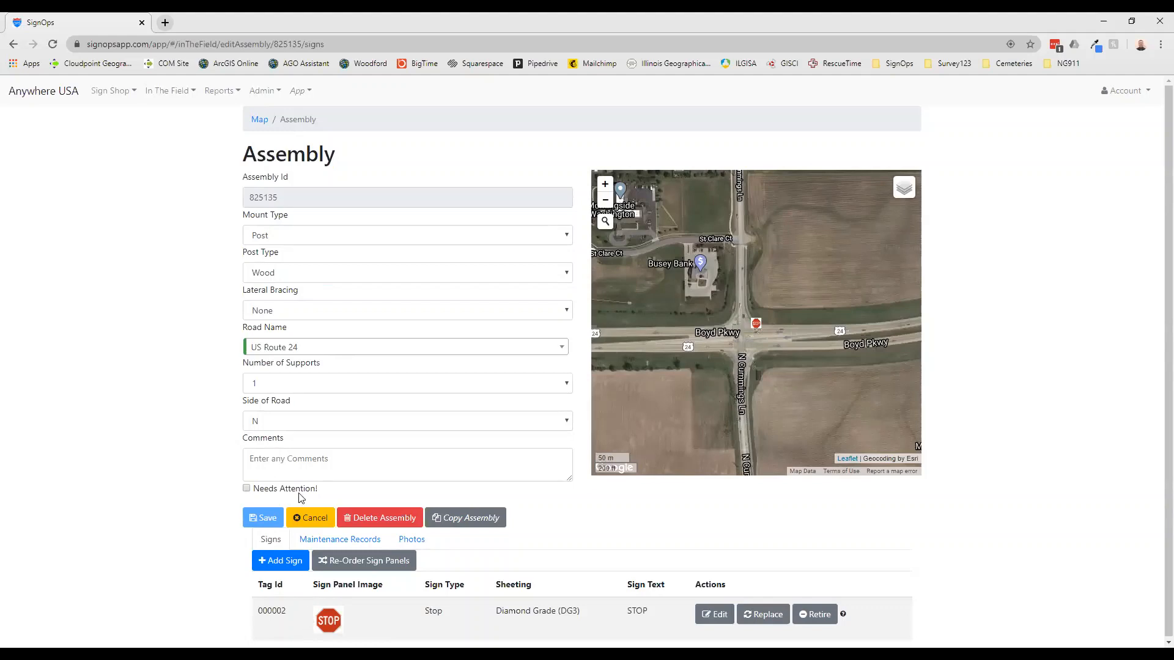
Create and save a new assembly at the current map location with the road name US Route 24
left_click(260, 120)
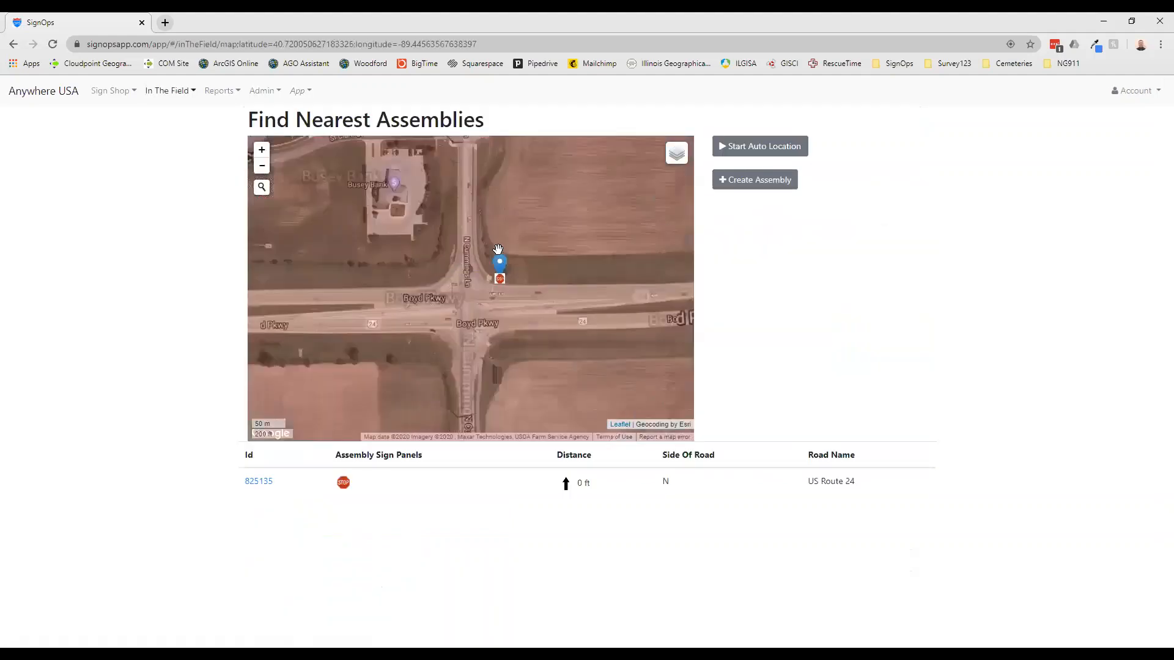
left_click(731, 179)
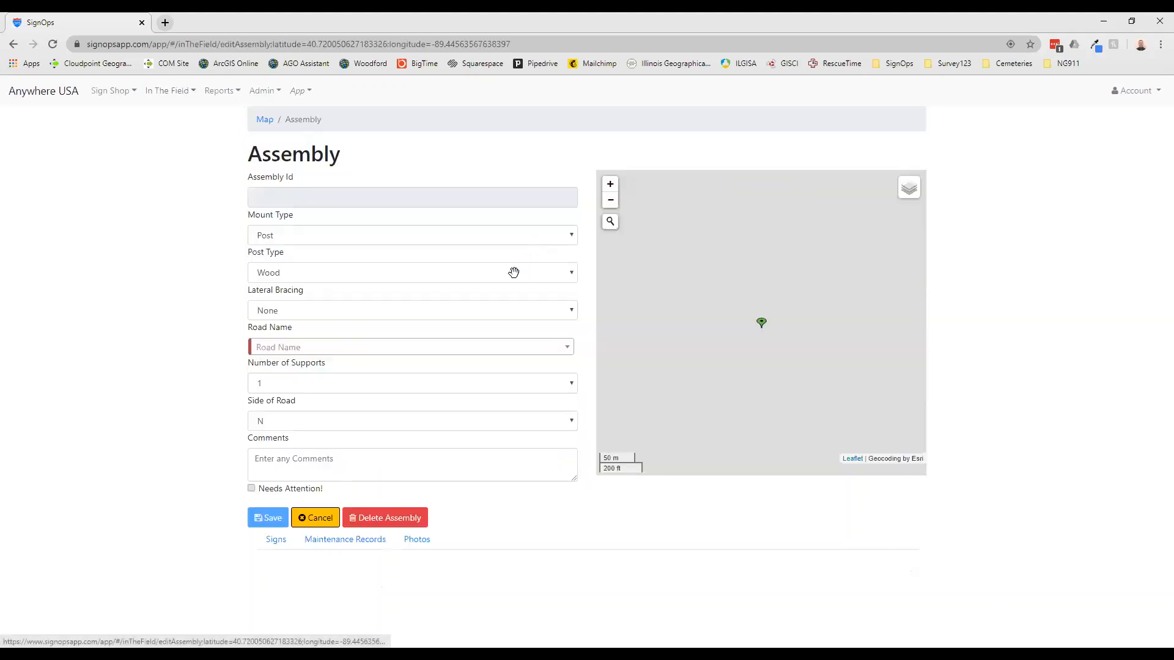
left_click(474, 348)
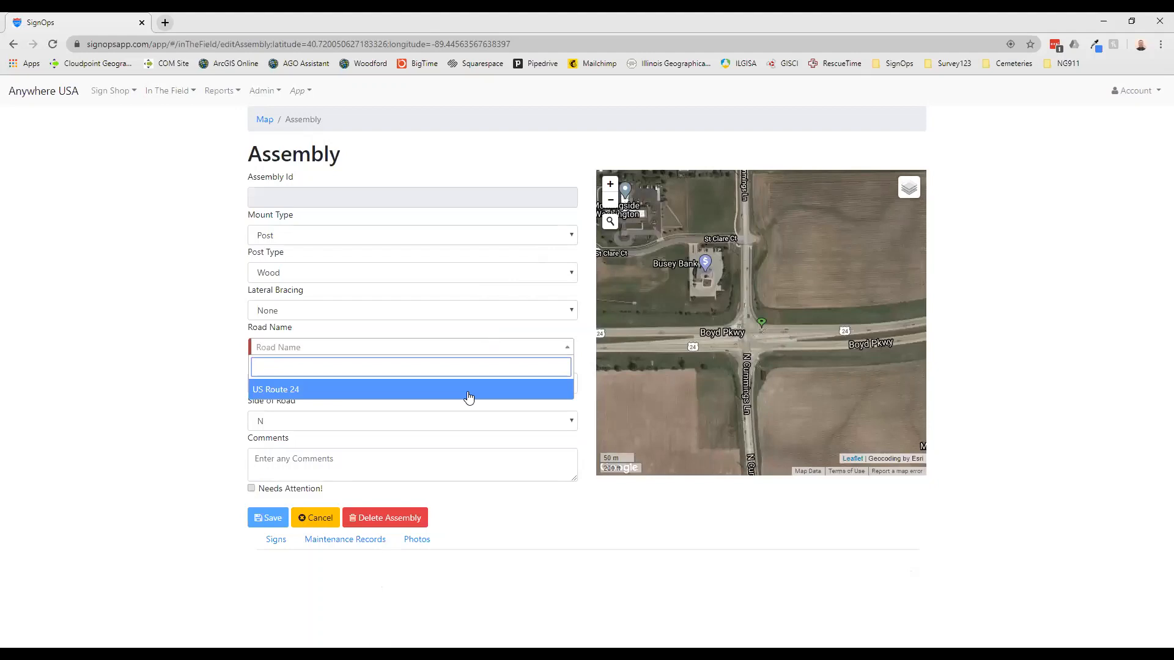
left_click(467, 392)
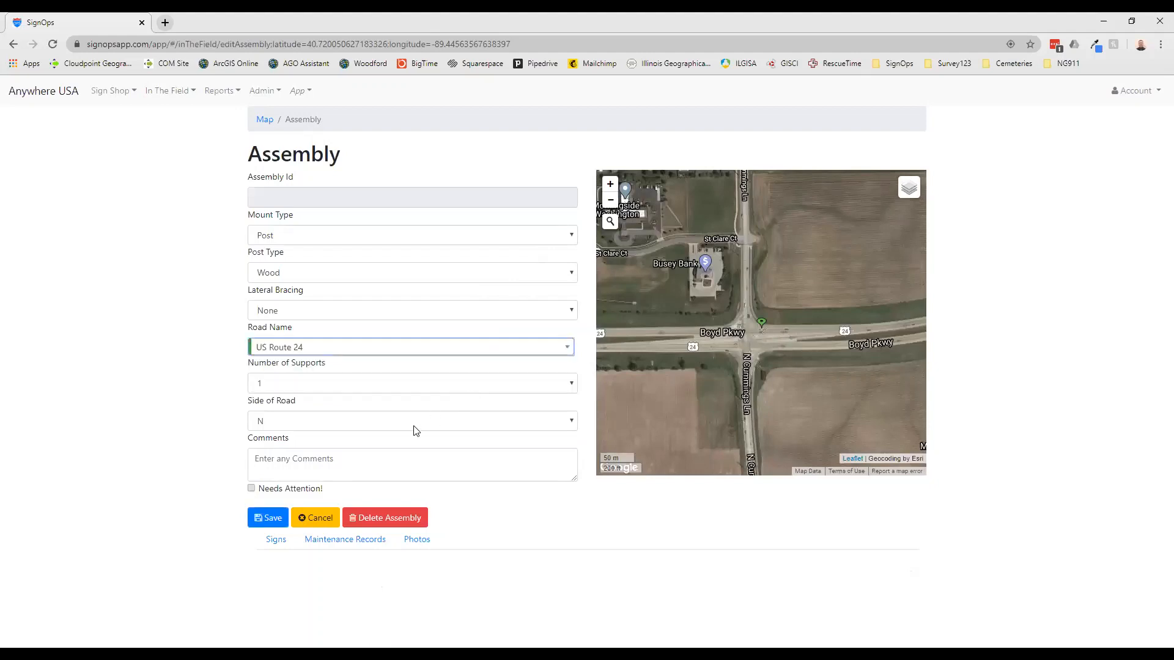
left_click(272, 521)
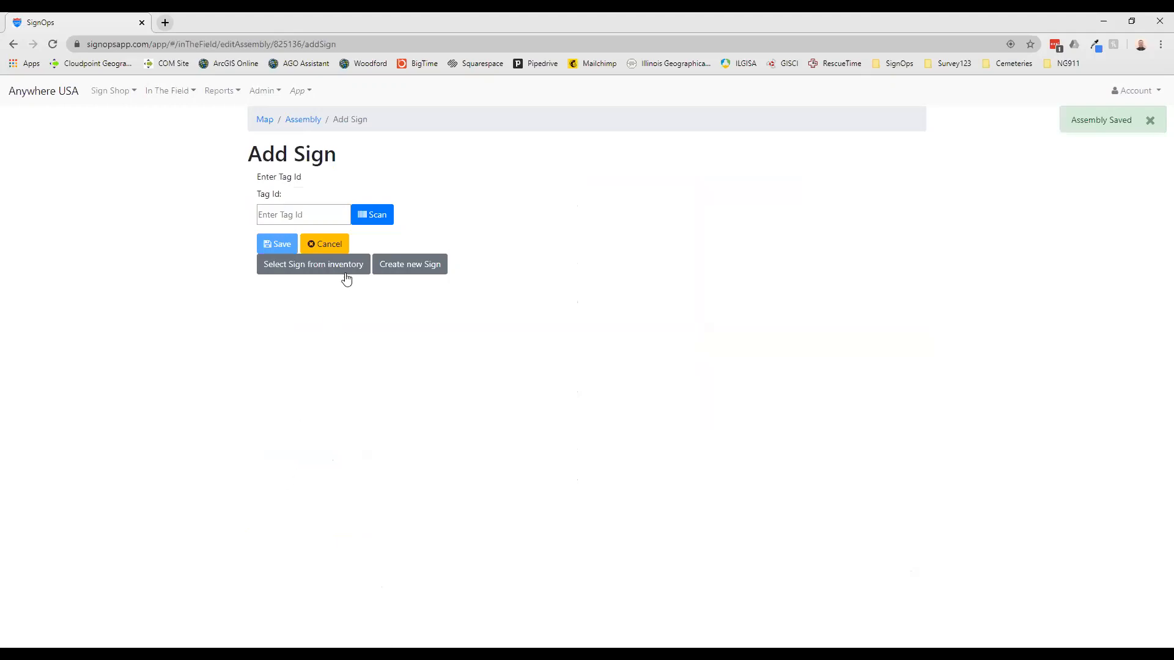
Add the Yield sign tagged 000003 from inventory to the new assembly with facing direction E, and save it
left_click(336, 214)
left_click(397, 330)
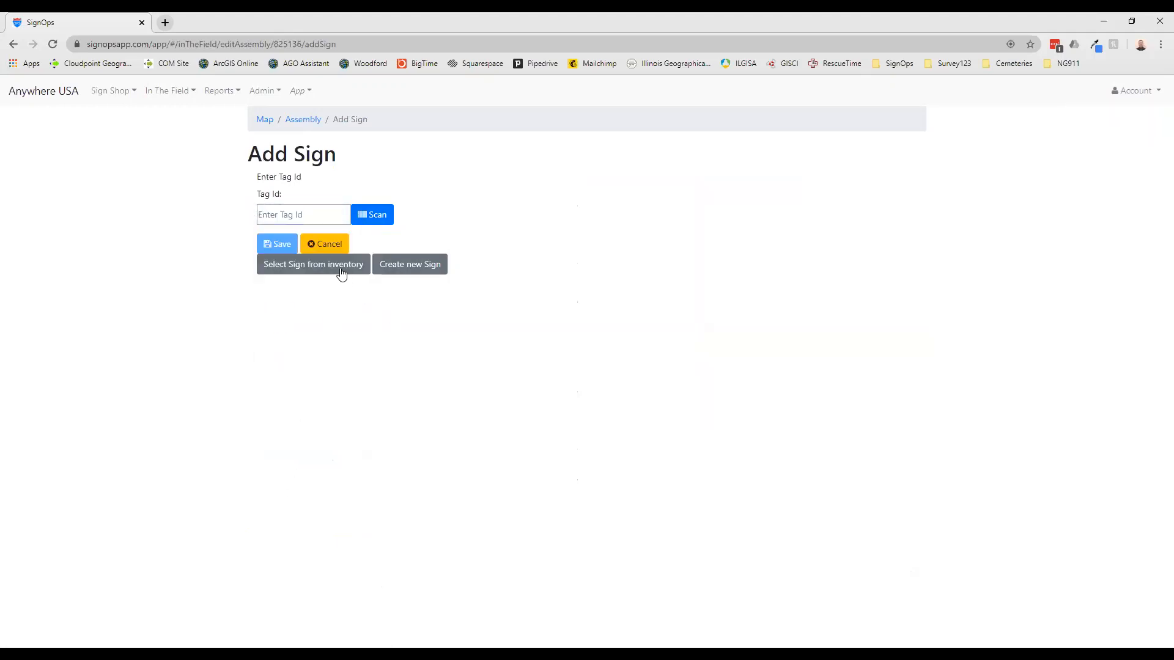
left_click(341, 270)
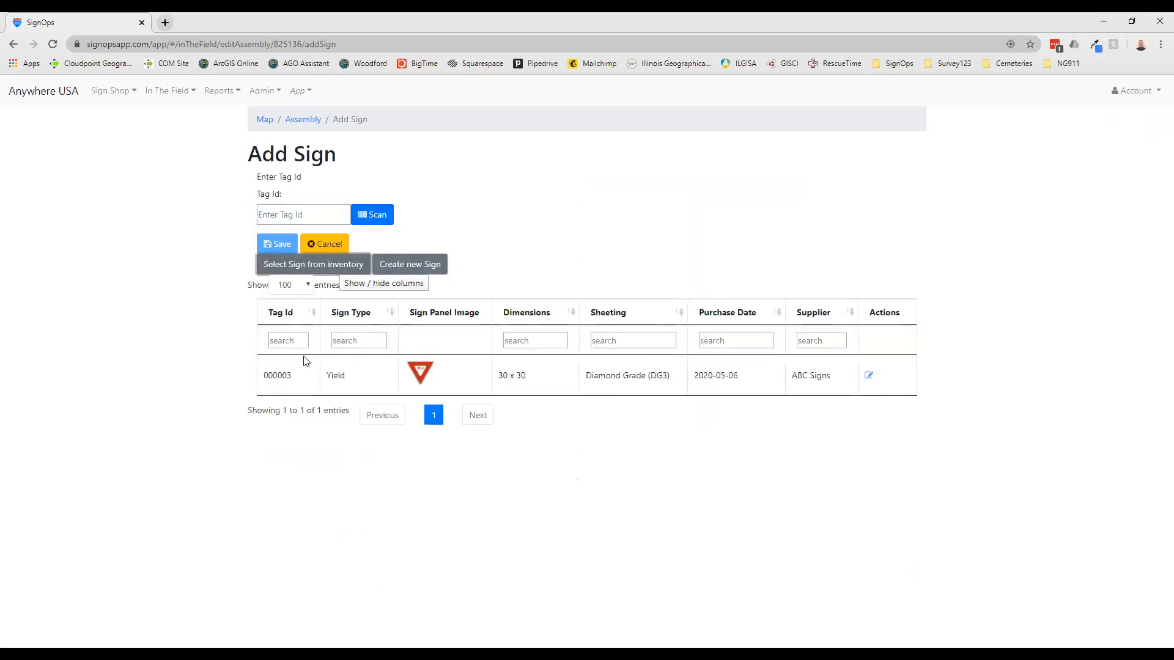
left_click(298, 374)
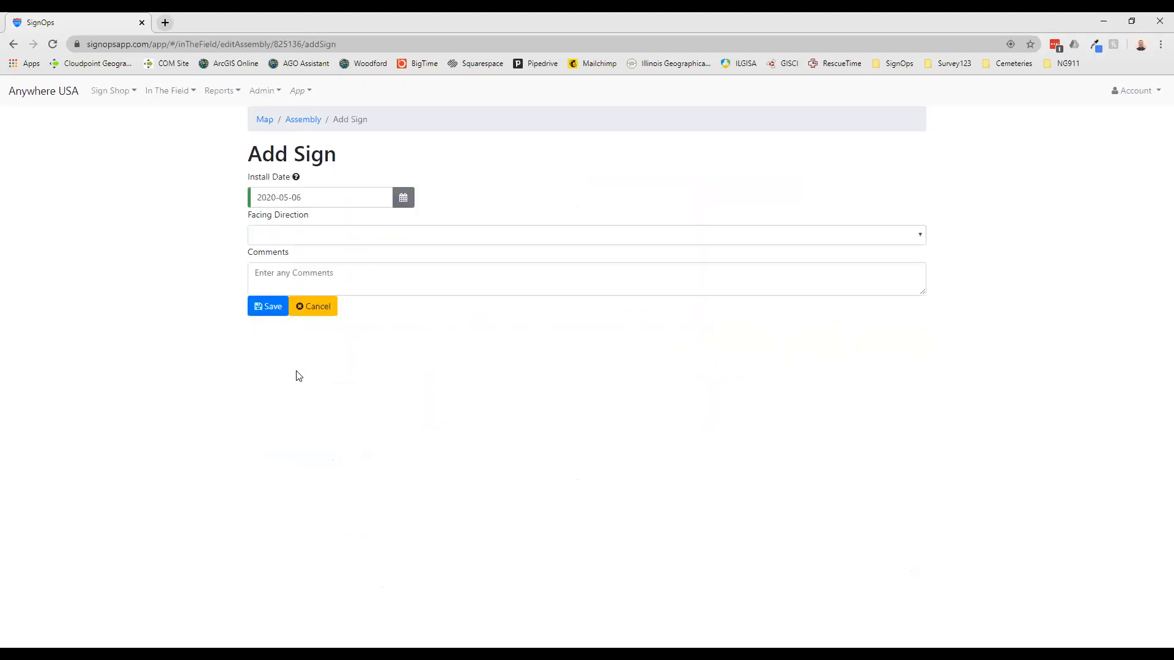
left_click(316, 237)
left_click(314, 282)
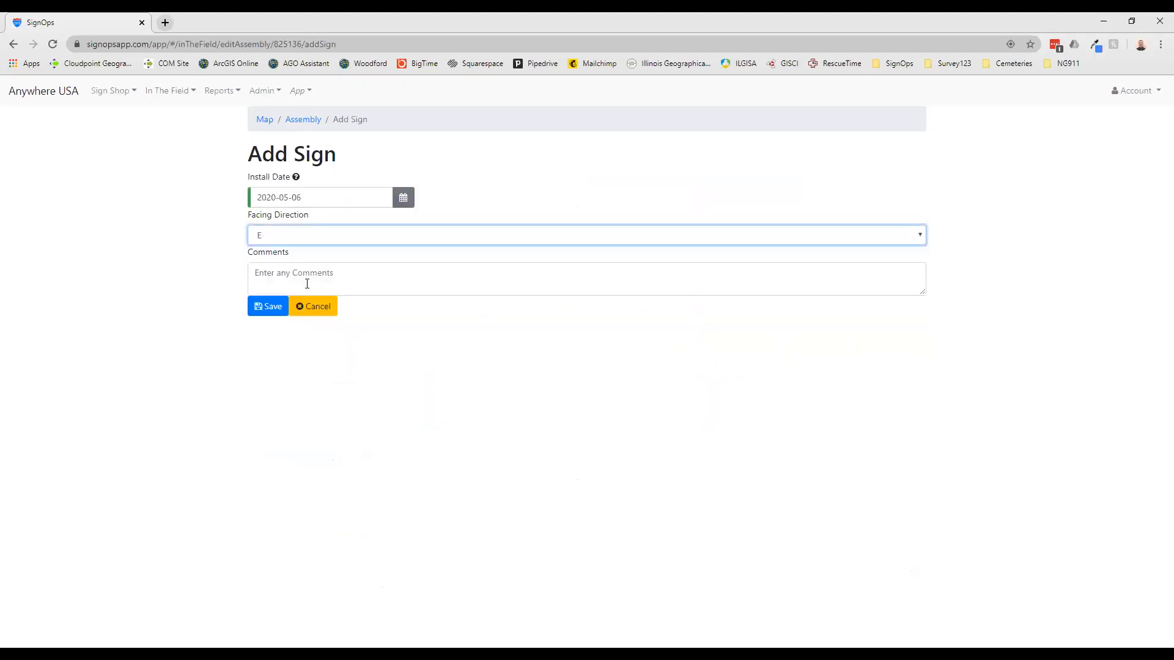
left_click(265, 310)
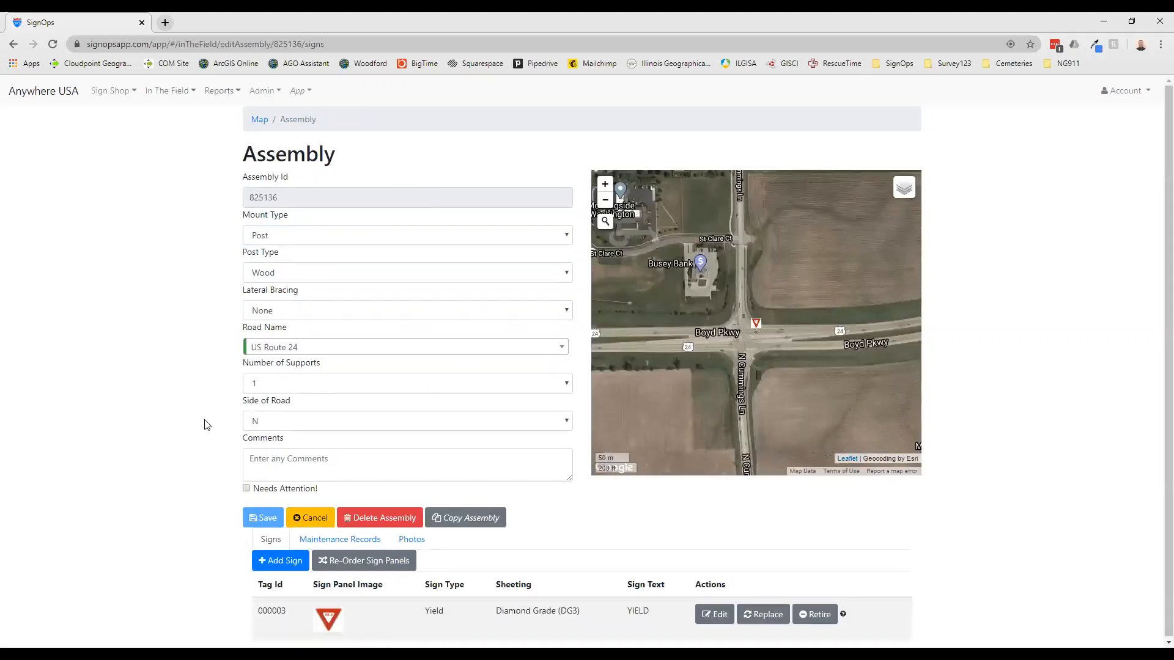
Run a day inspection of the E-facing signs on US Route 24, passing the Stop sign and failing the Yield sign
left_click(190, 92)
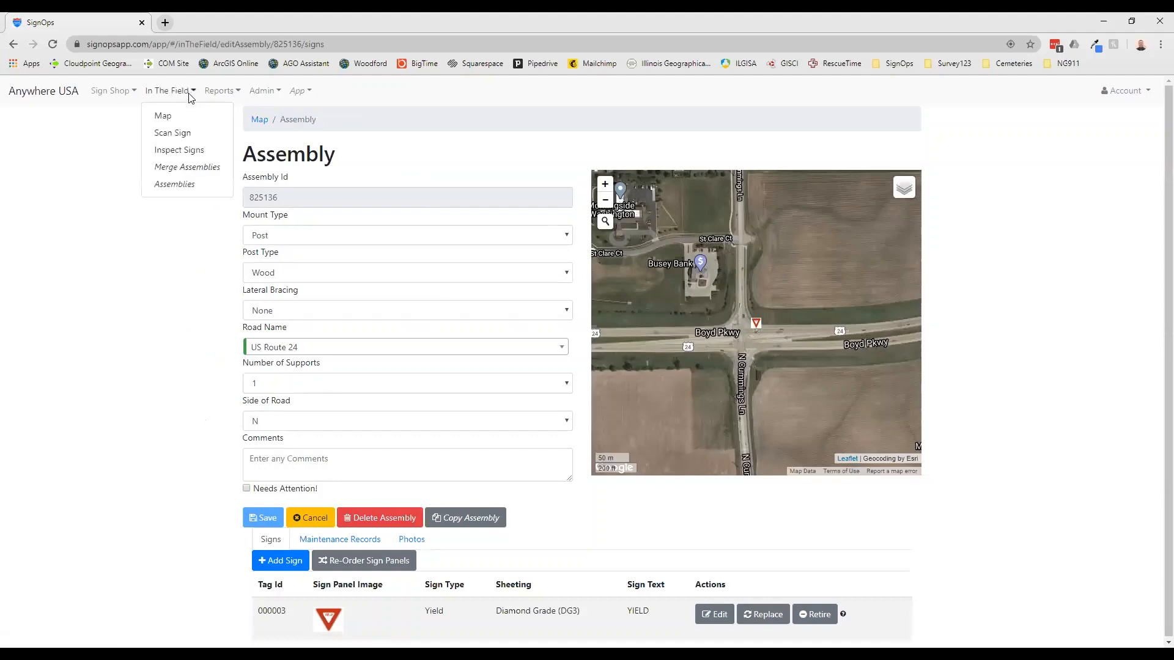
left_click(214, 155)
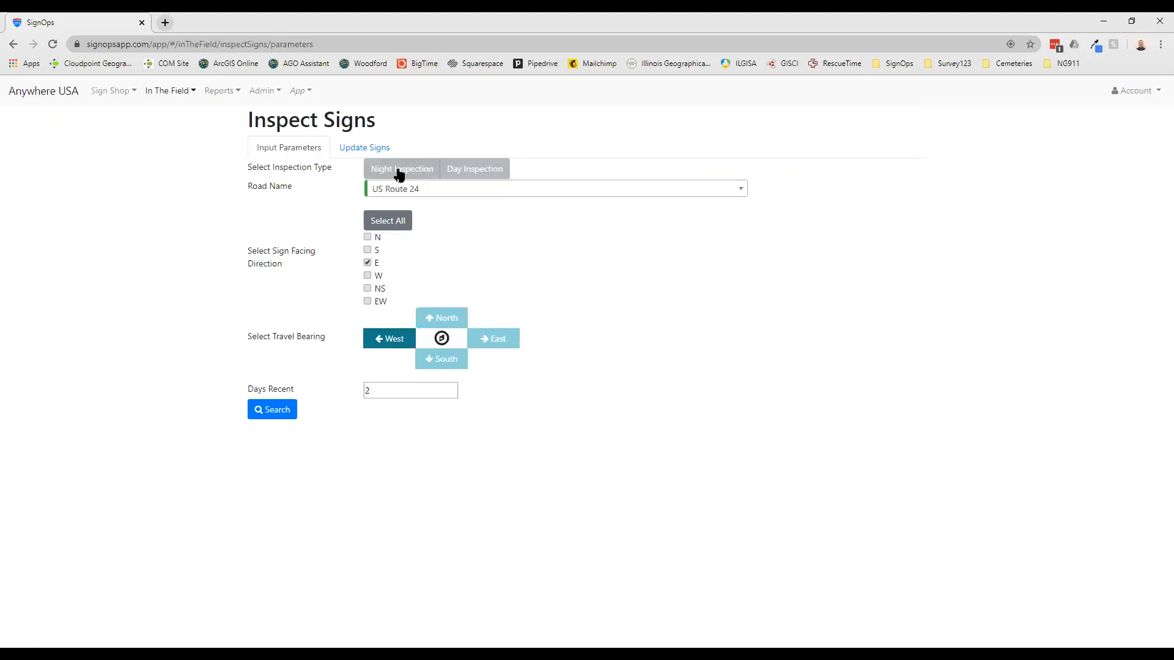
left_click(460, 172)
left_click(474, 192)
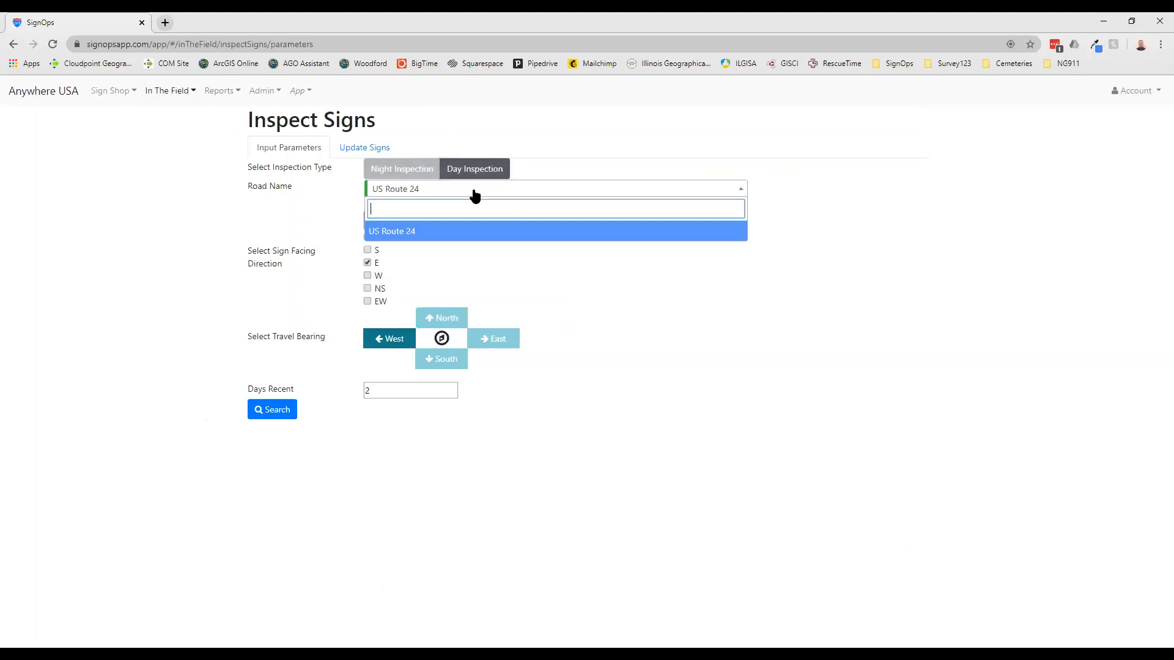
left_click(453, 236)
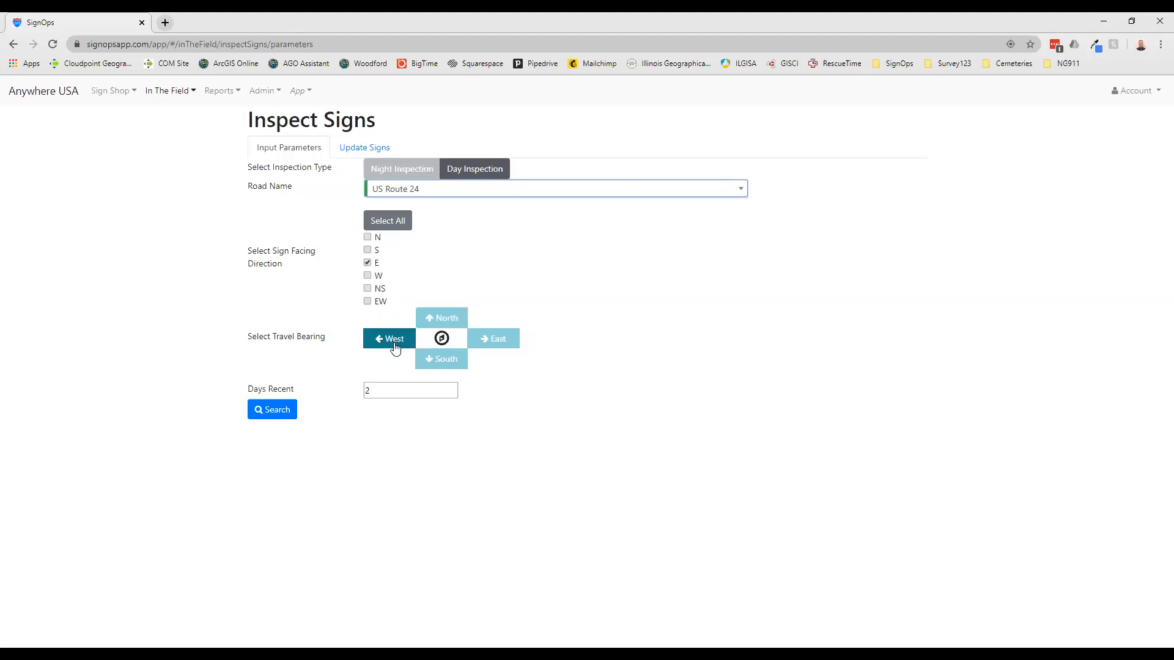
left_click(272, 408)
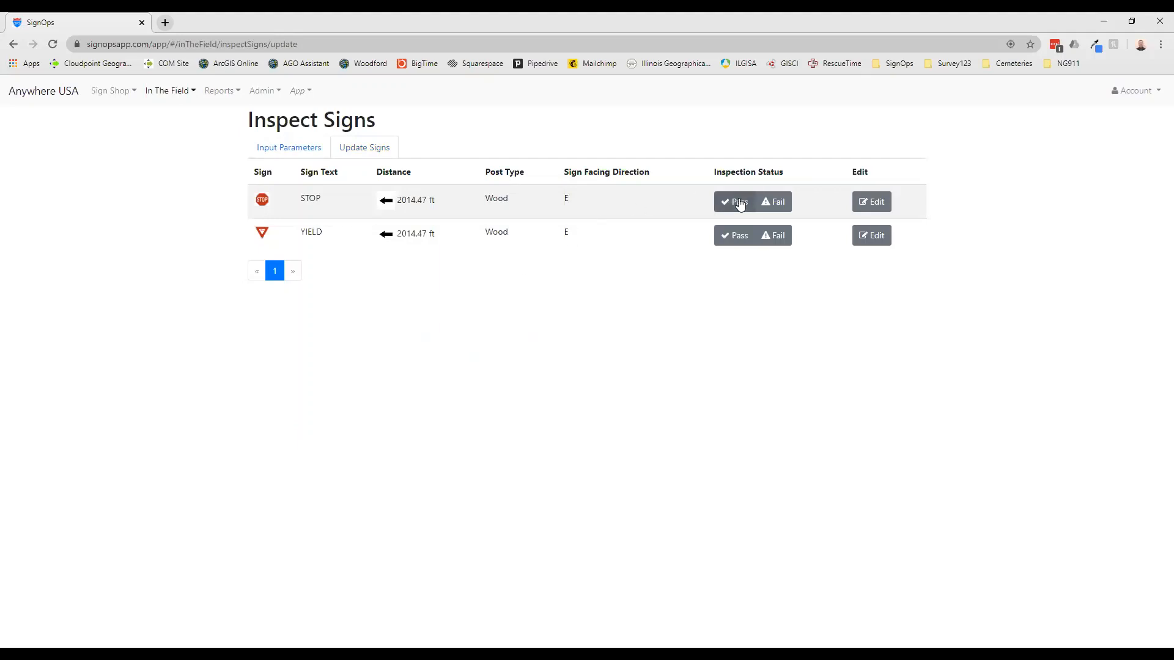
left_click(738, 206)
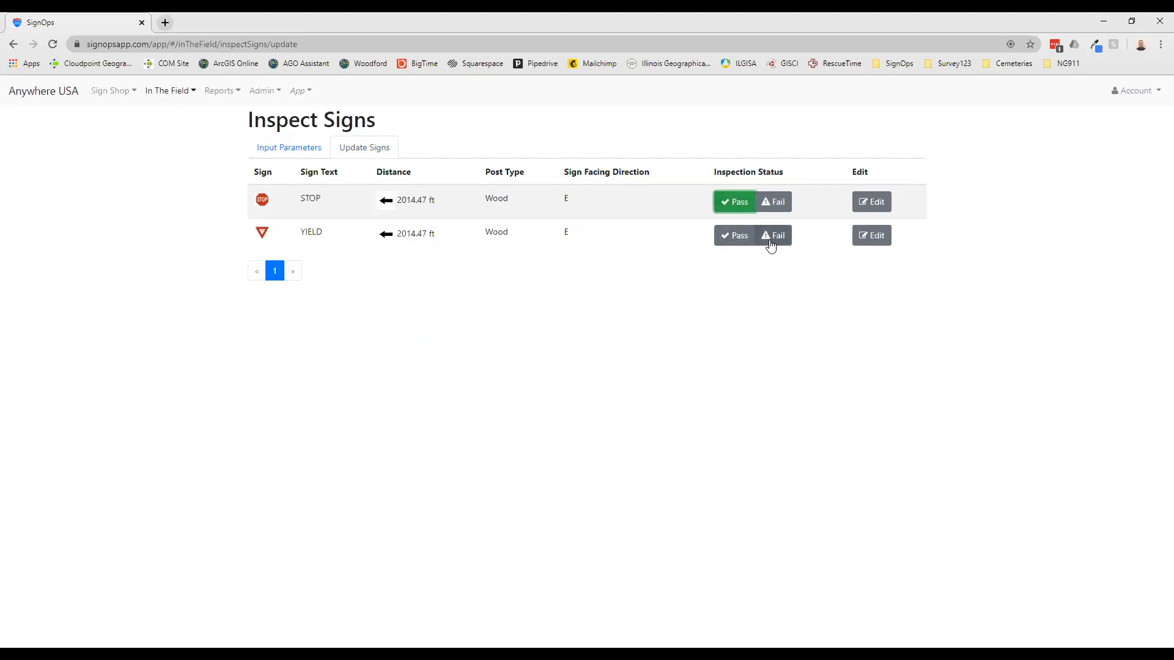
left_click(772, 242)
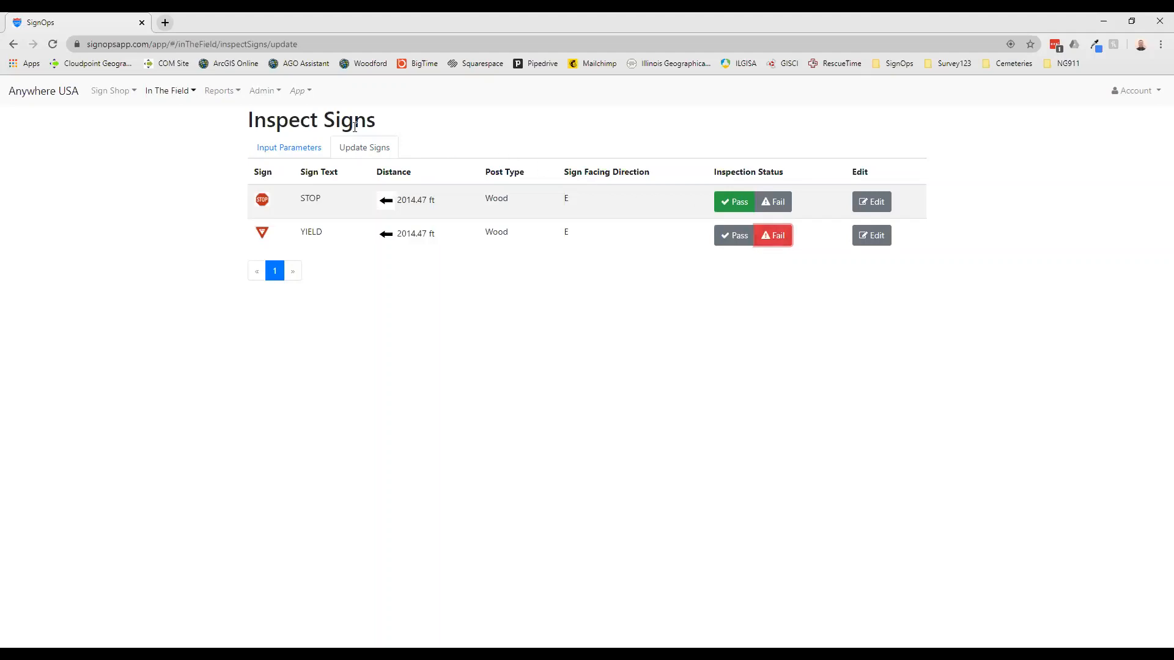
Open the report of signs needing attention and download it
left_click(212, 99)
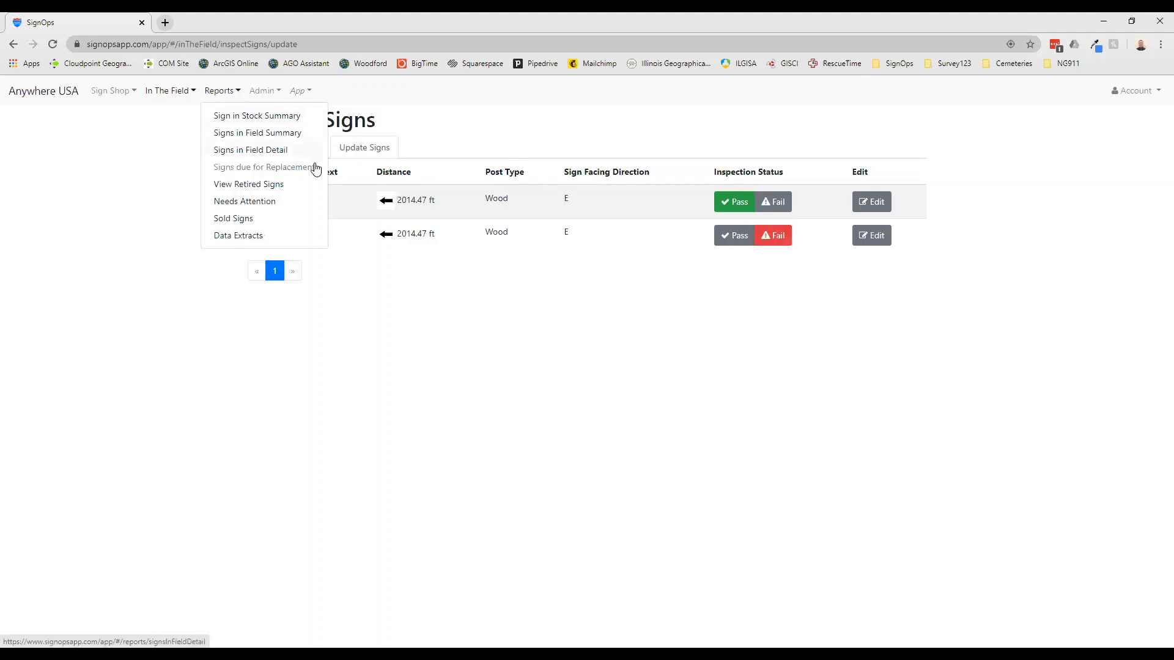
left_click(305, 204)
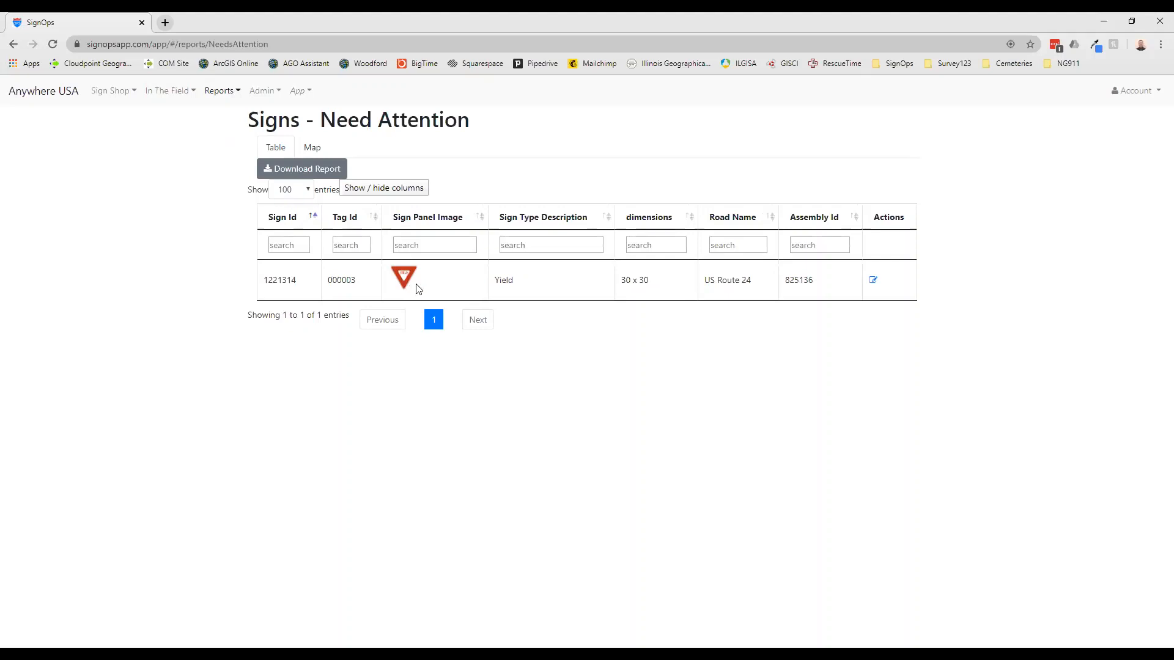
left_click(235, 96)
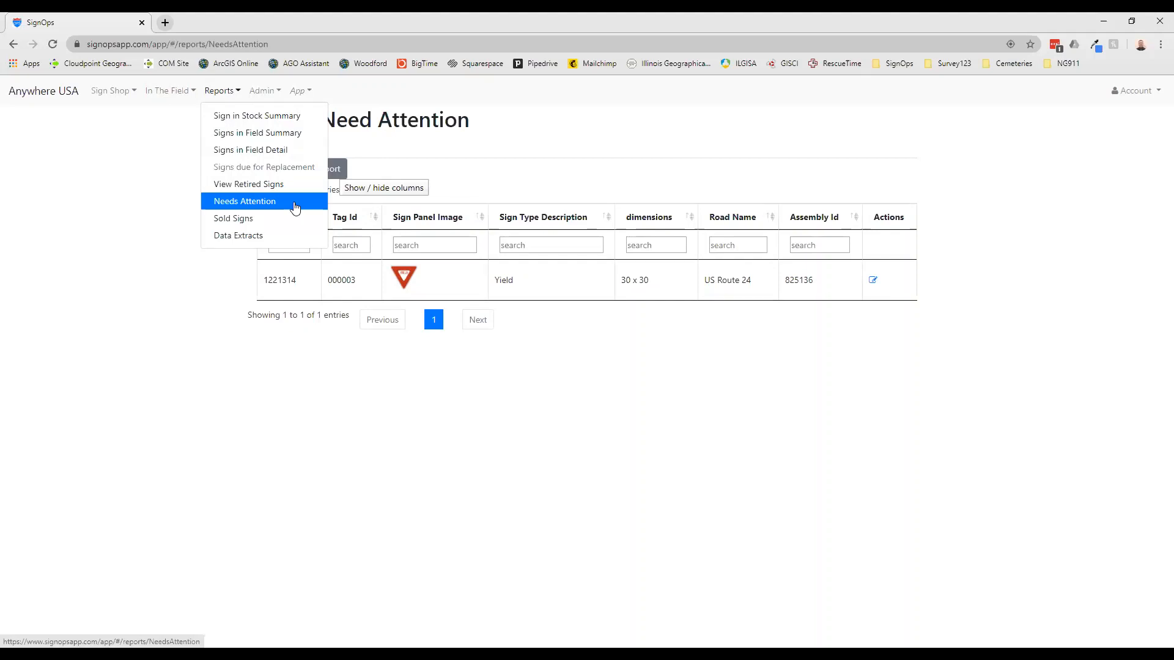
left_click(295, 208)
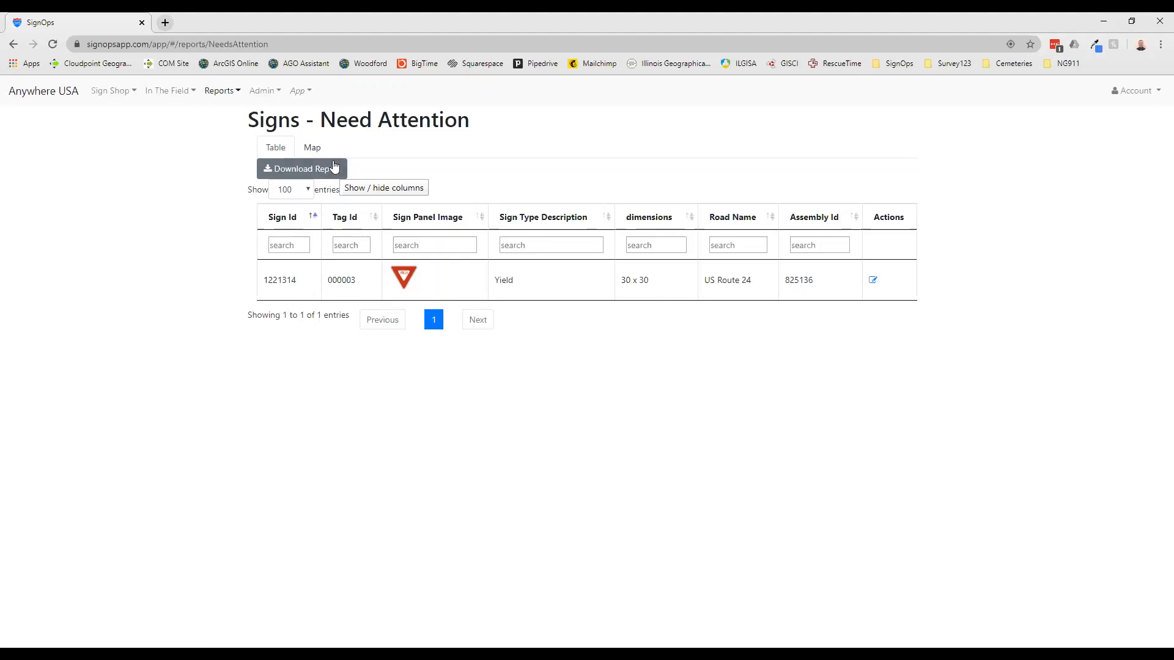
left_click(322, 176)
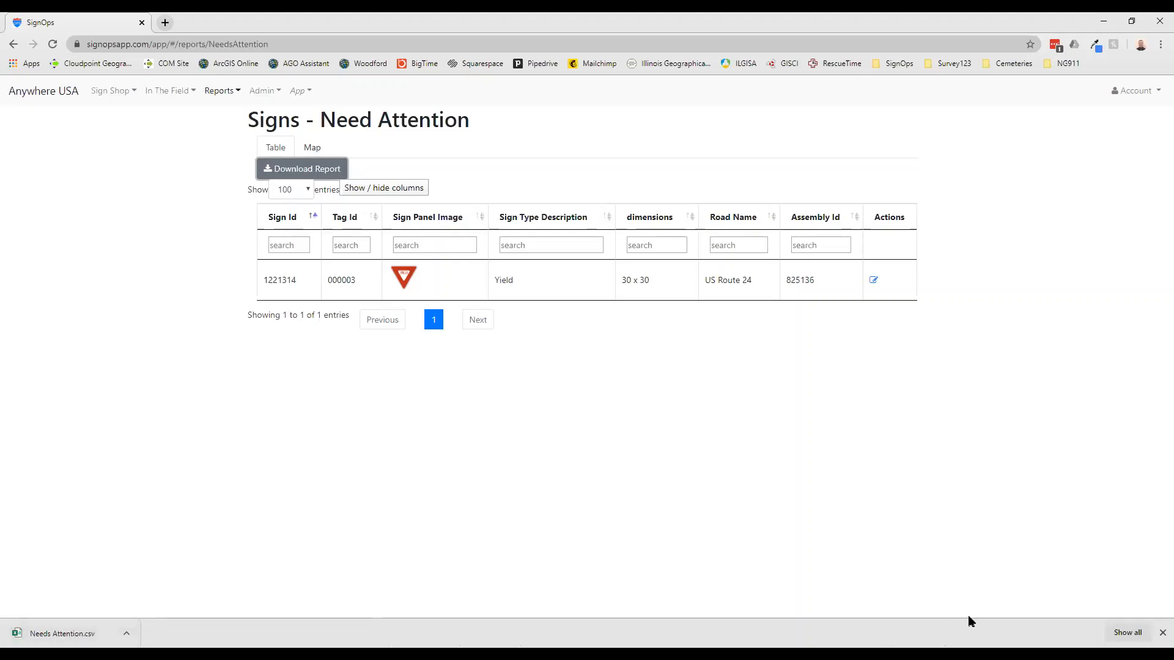
left_click(1162, 633)
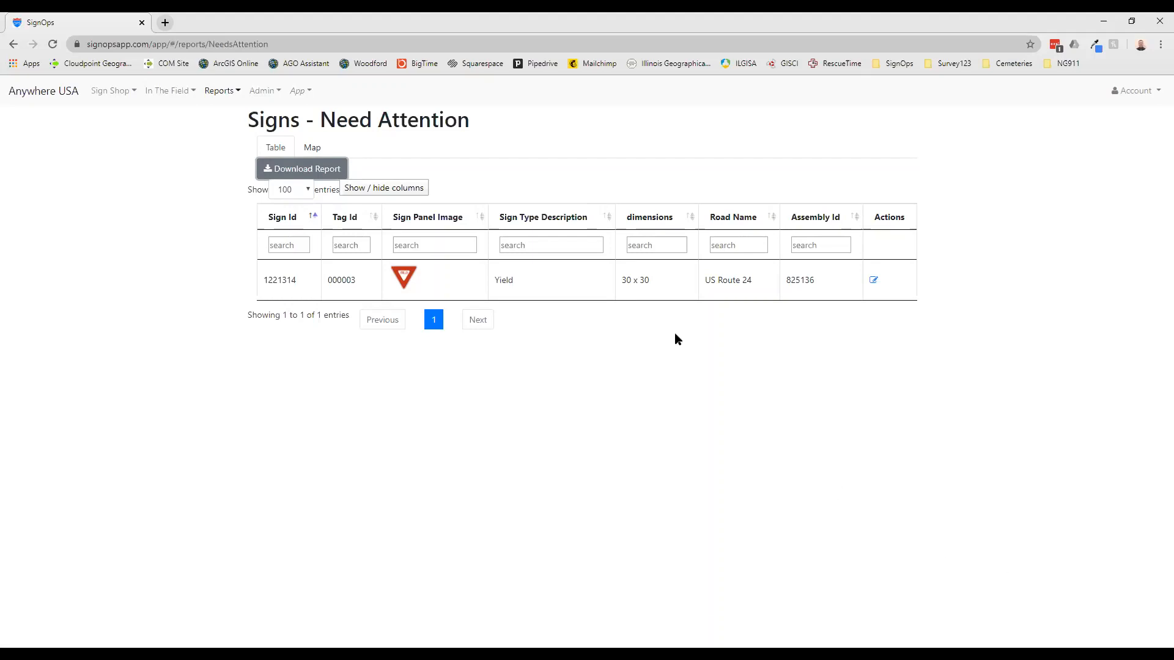
Open the flagged Yield sign's record from the report and review its details and maintenance records
left_click(873, 281)
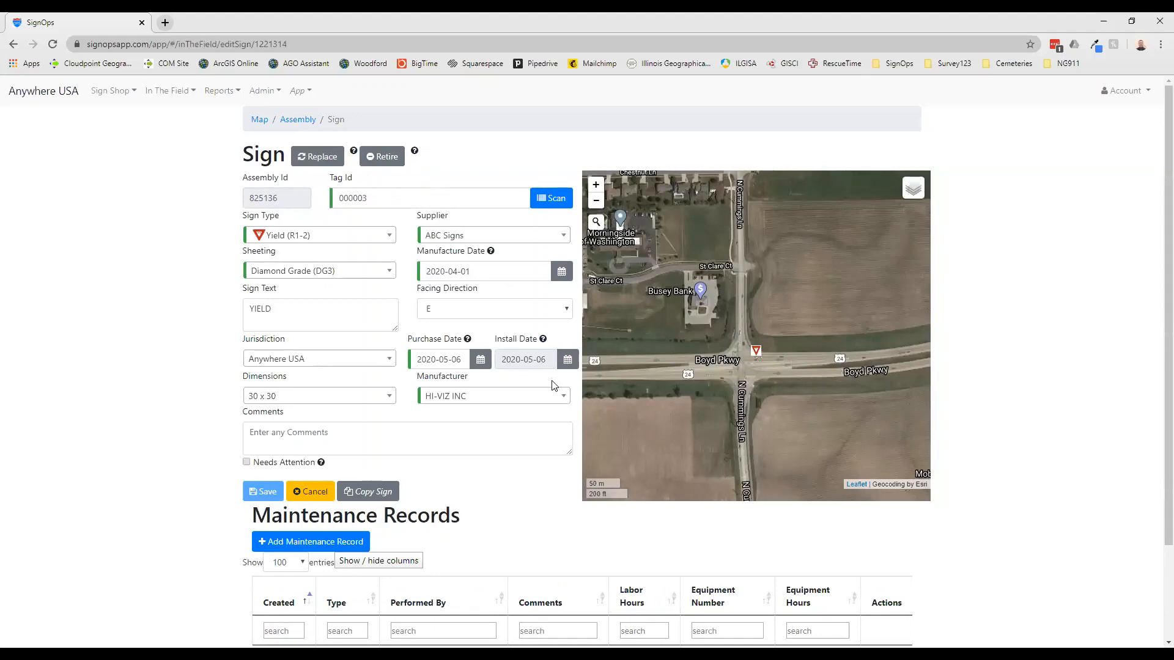
scroll(555, 381, "down", 1)
scroll(554, 385, "down", 1)
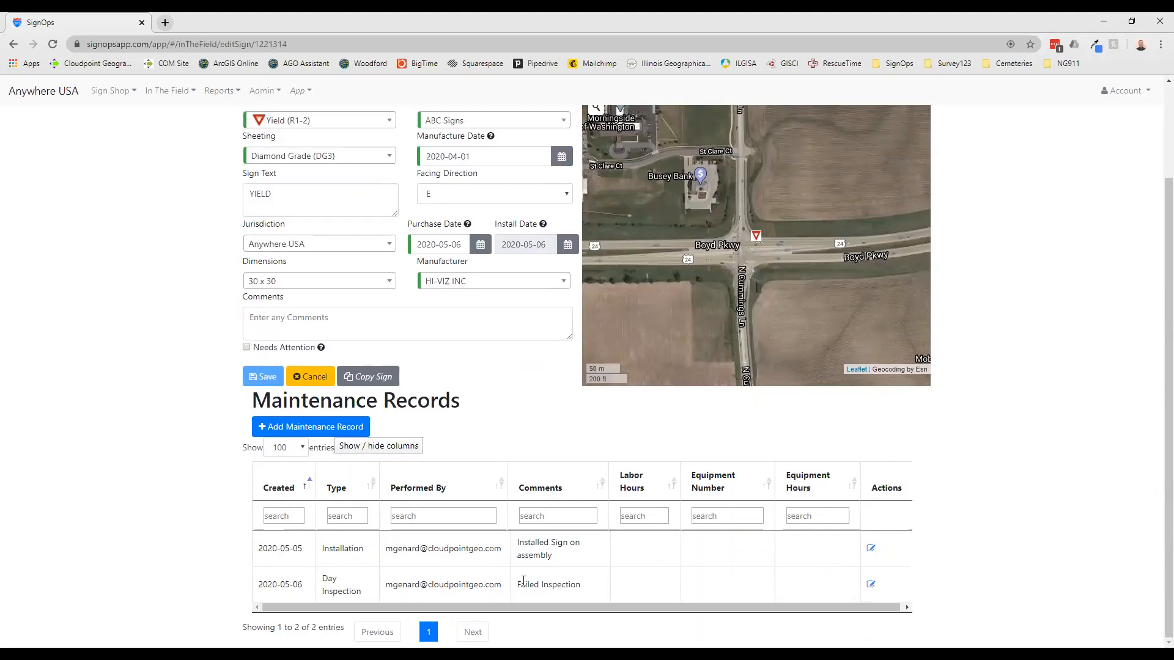
scroll(584, 590, "up", 2)
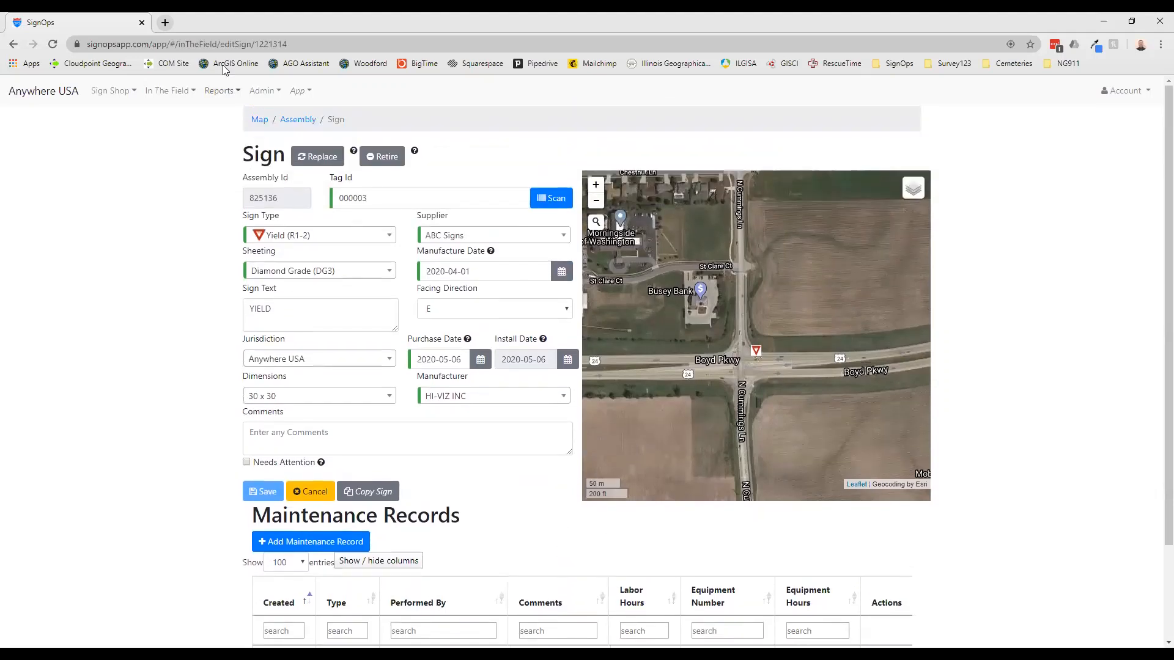
Retire the Yield sign tagged 000003 and view the report of retired signs
left_click(383, 156)
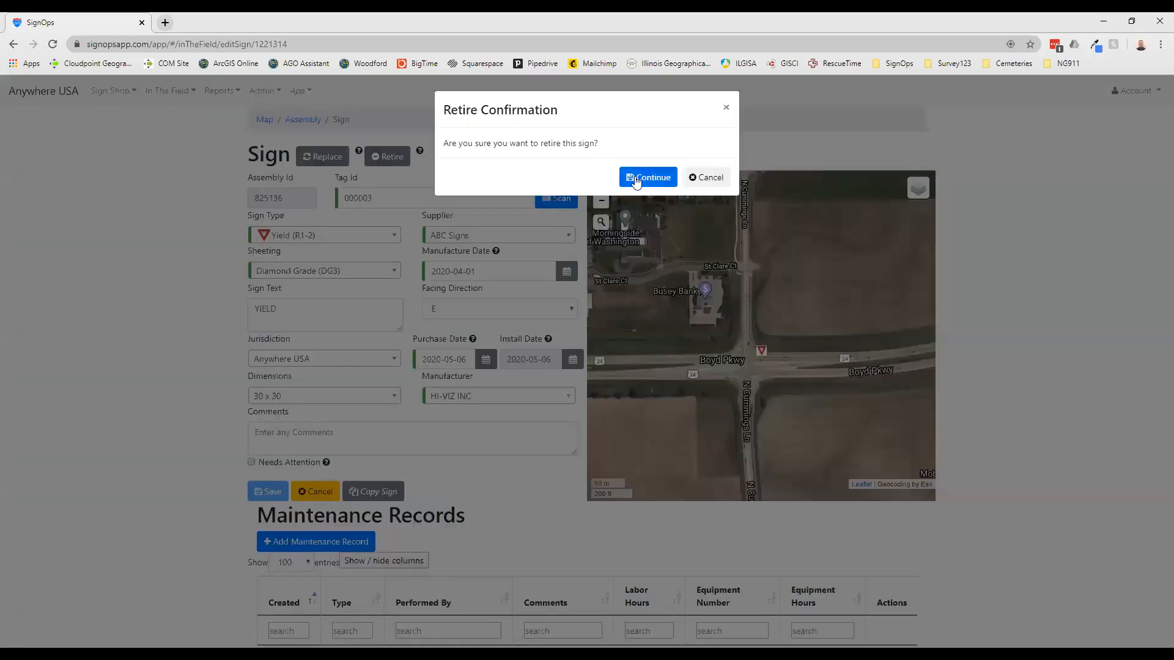
left_click(636, 177)
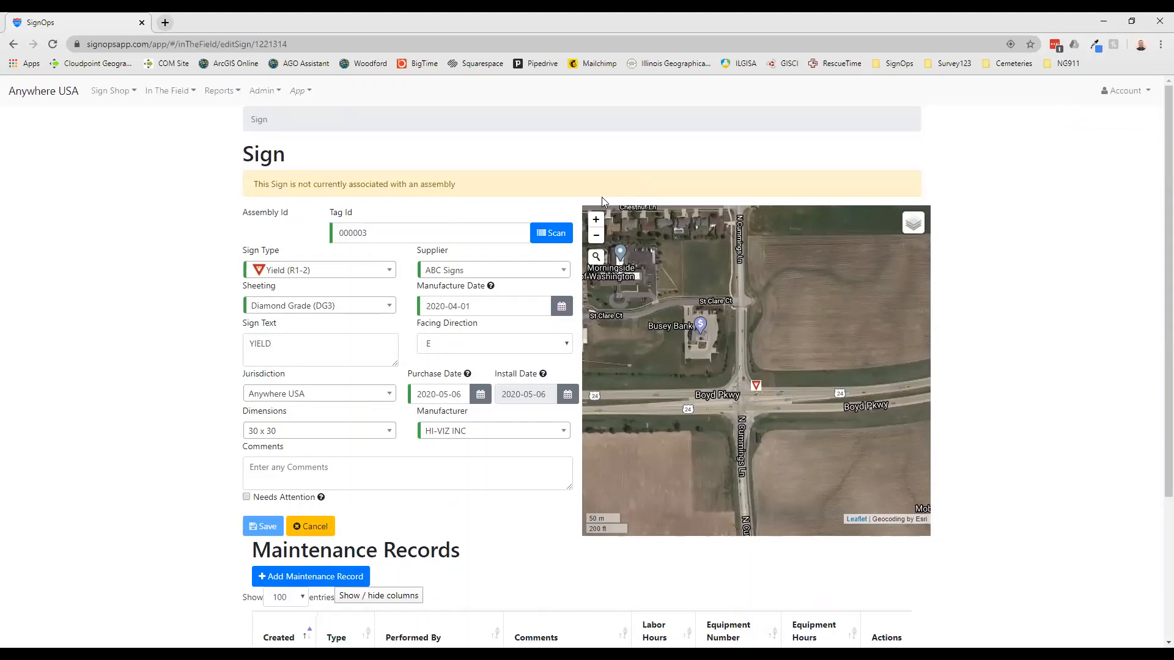
left_click(225, 91)
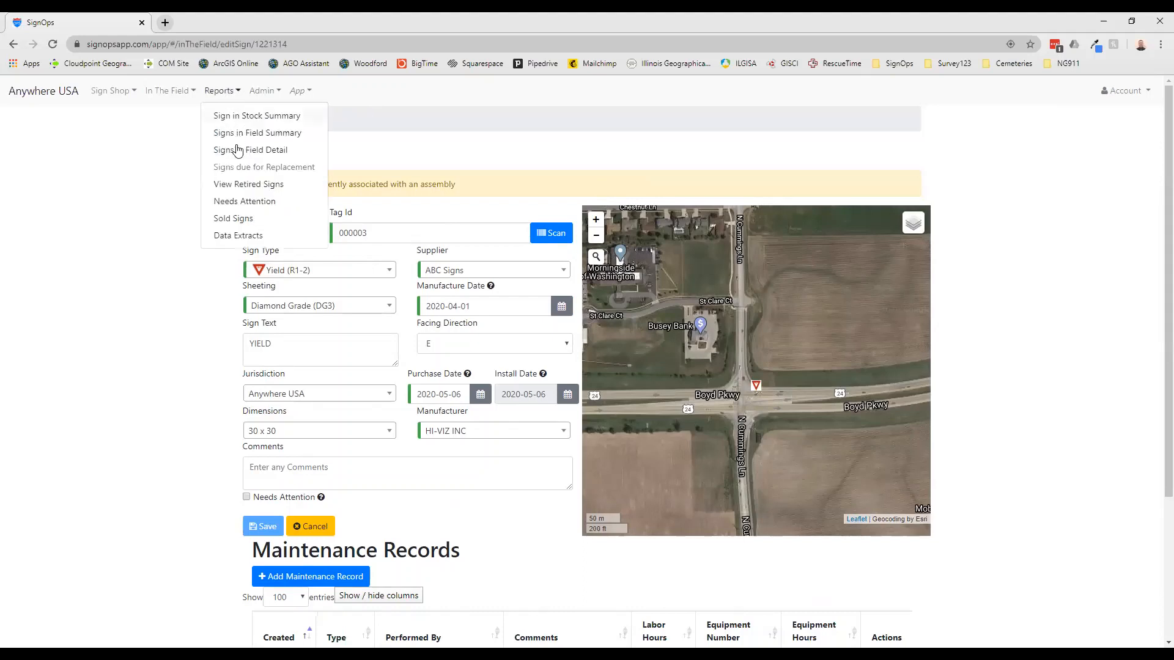
left_click(290, 185)
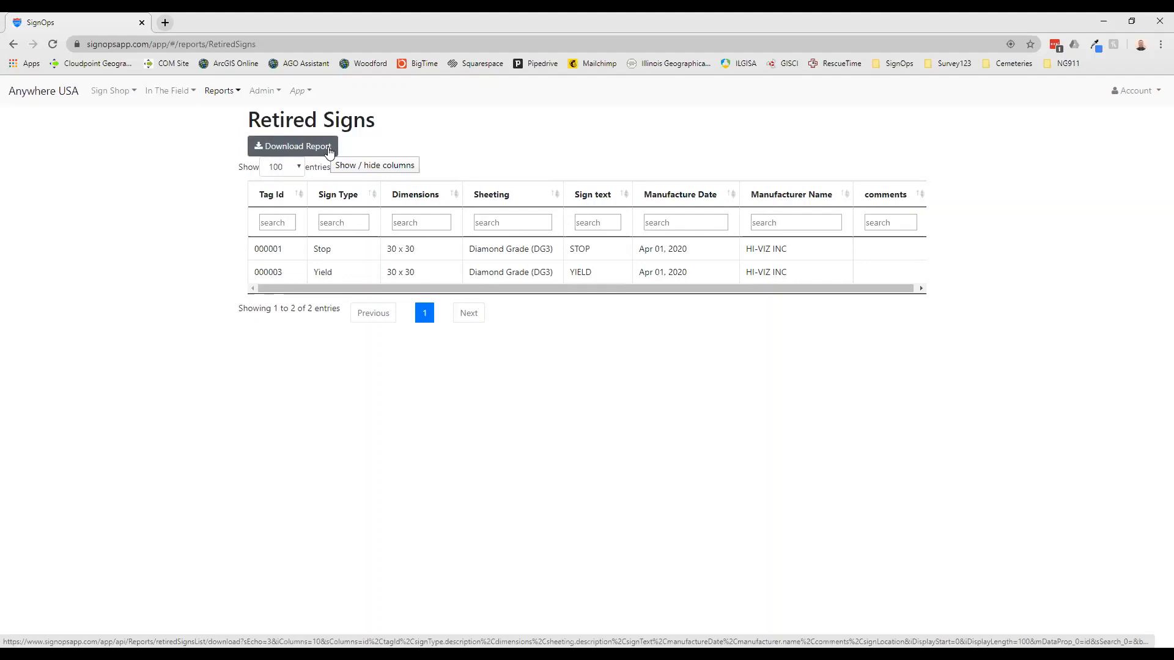
Add and save a maintenance type named "Sign has been damaged", and return to the application's home page
left_click(277, 91)
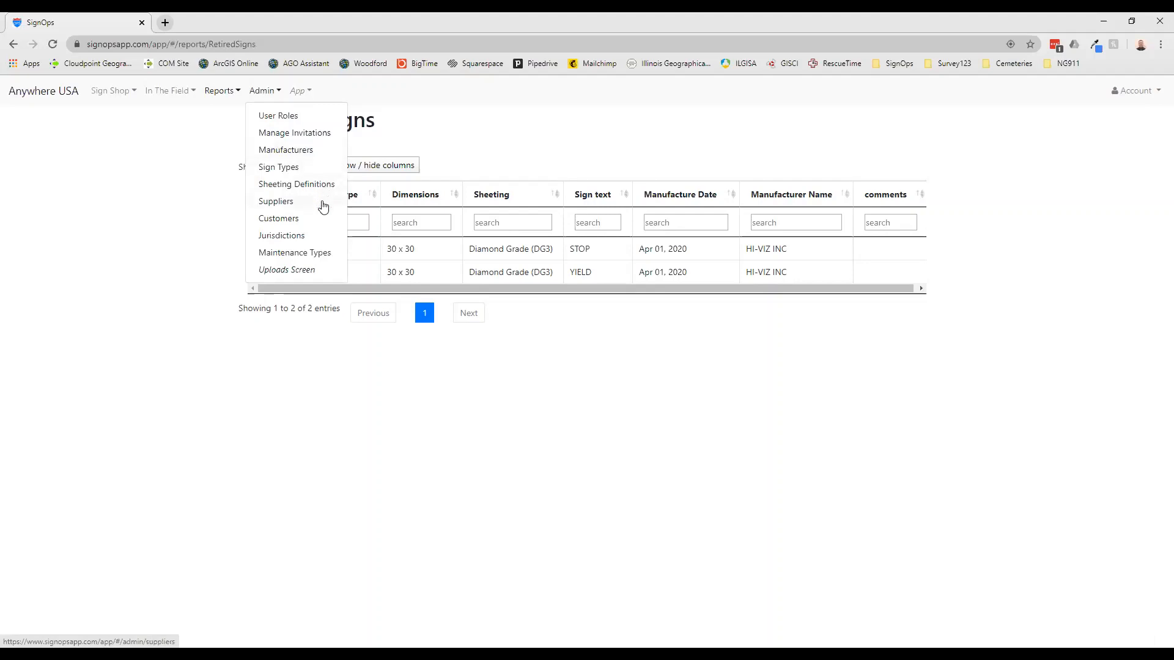
left_click(325, 253)
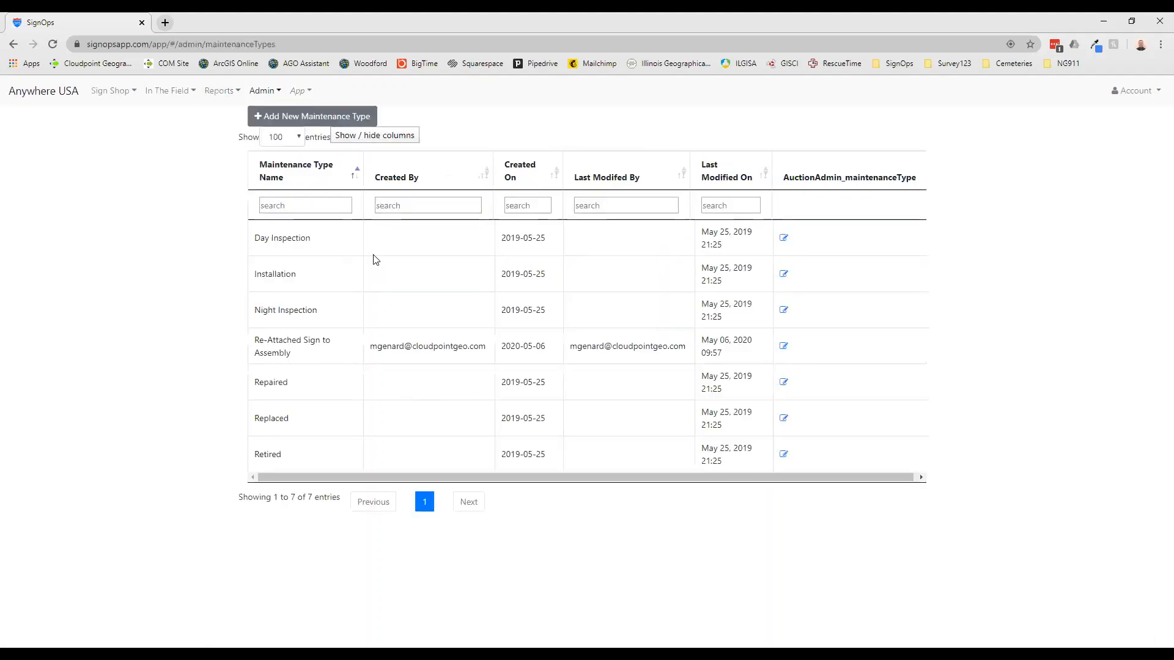
left_click(315, 122)
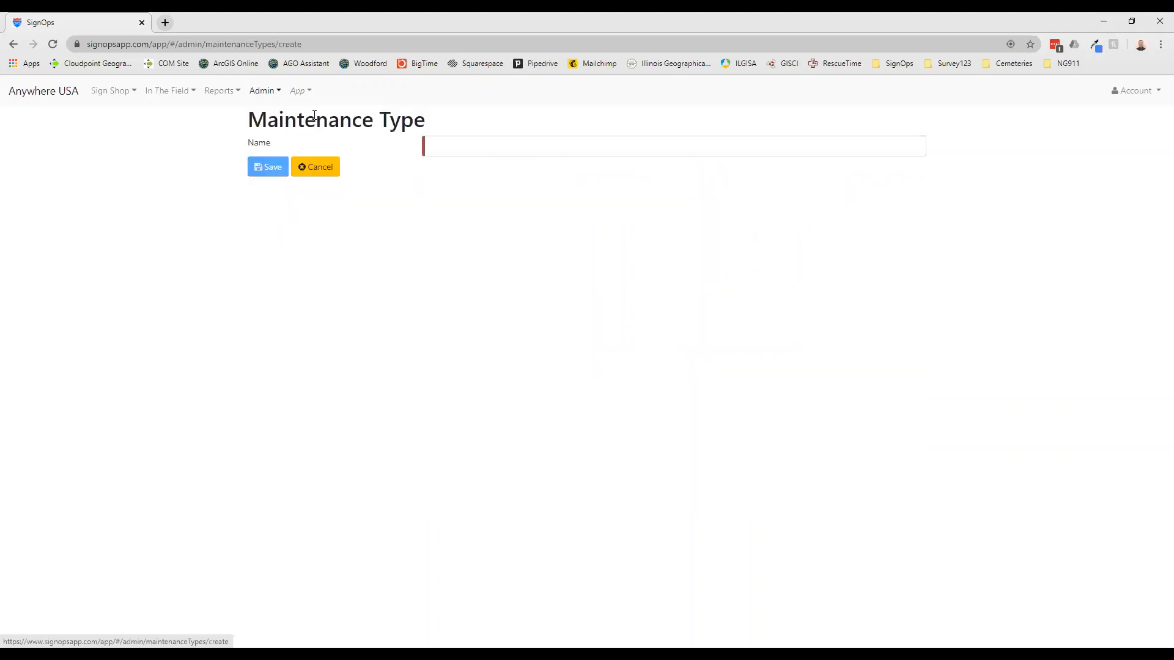
left_click(563, 142)
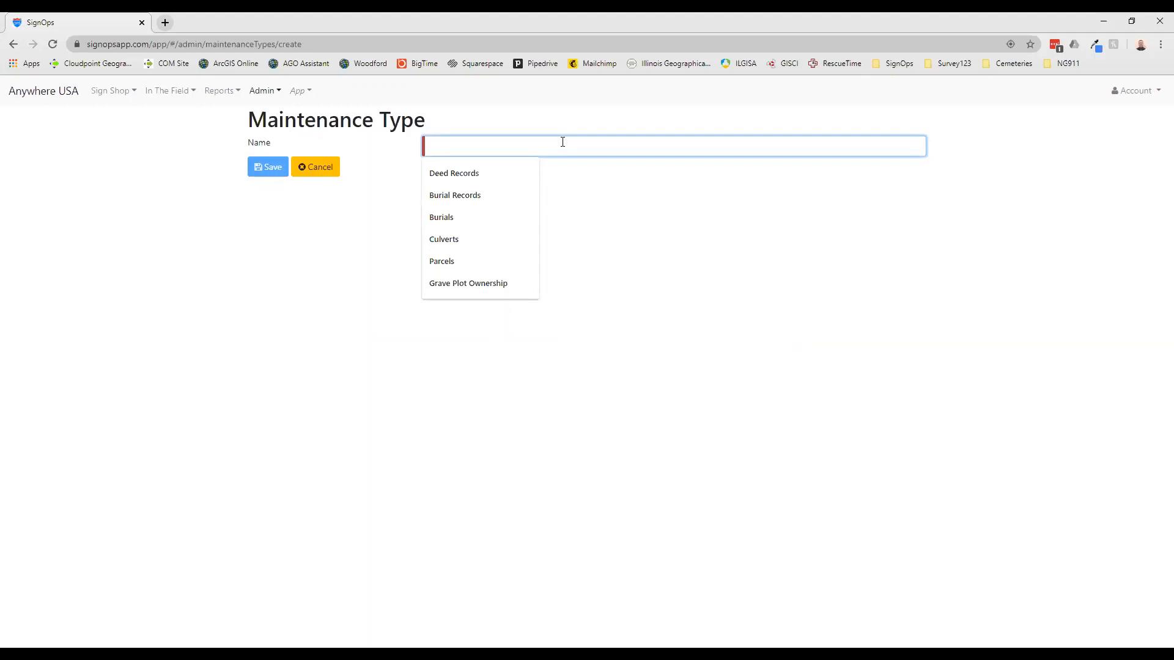
type("Si")
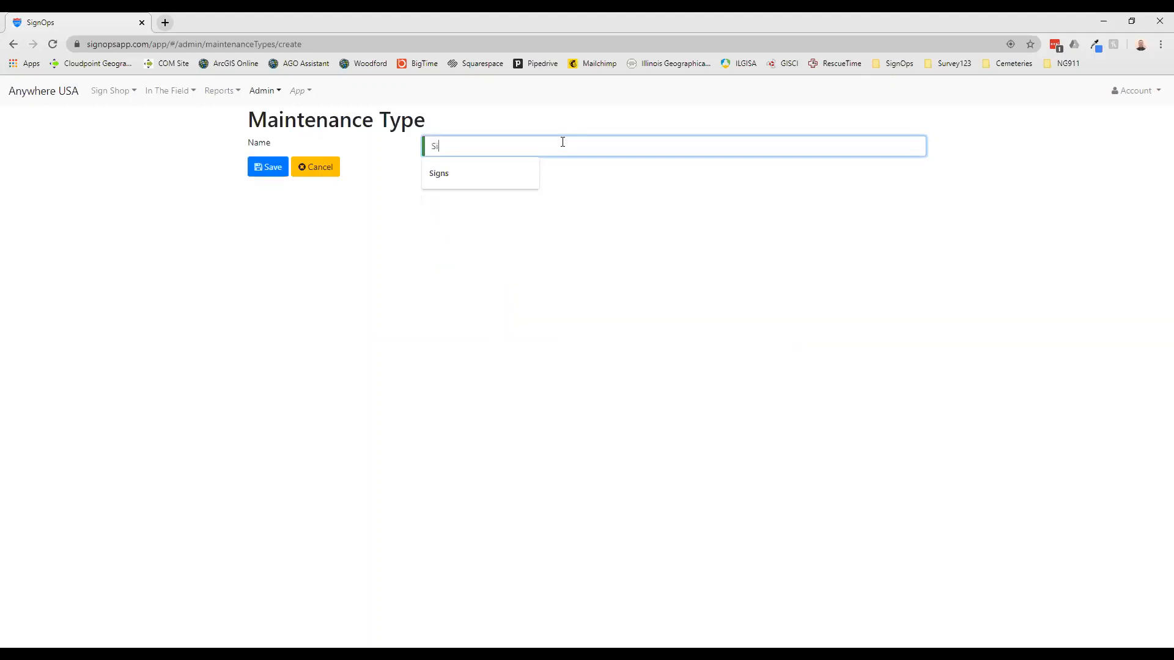
type("gn has been")
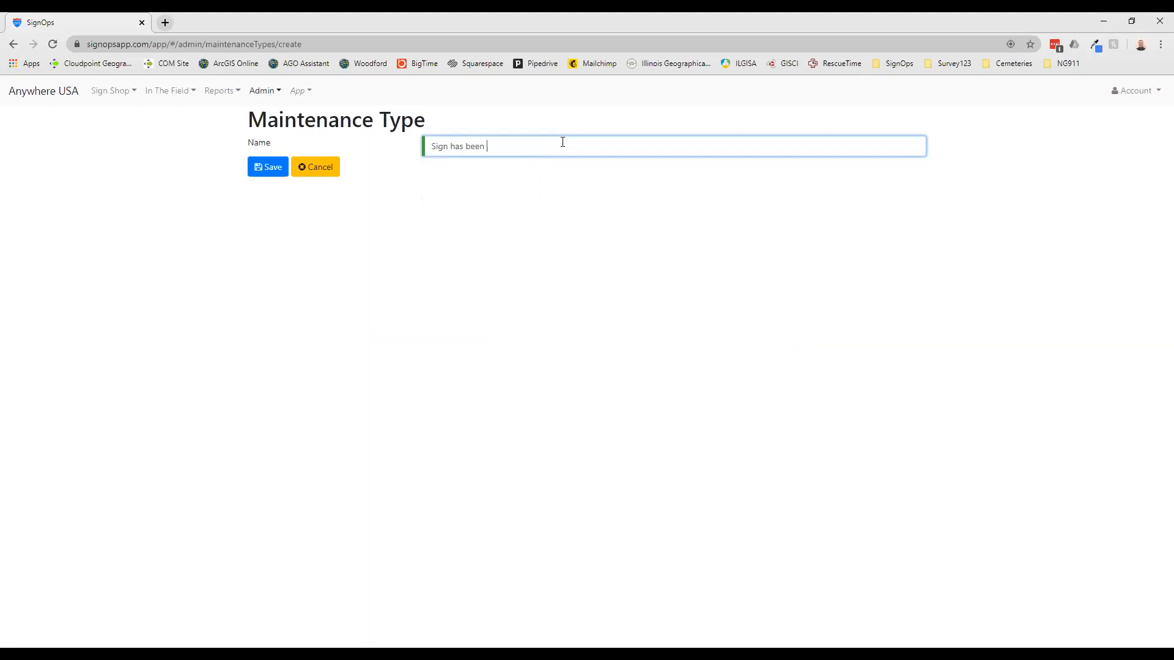
type(" damaged")
left_click(268, 167)
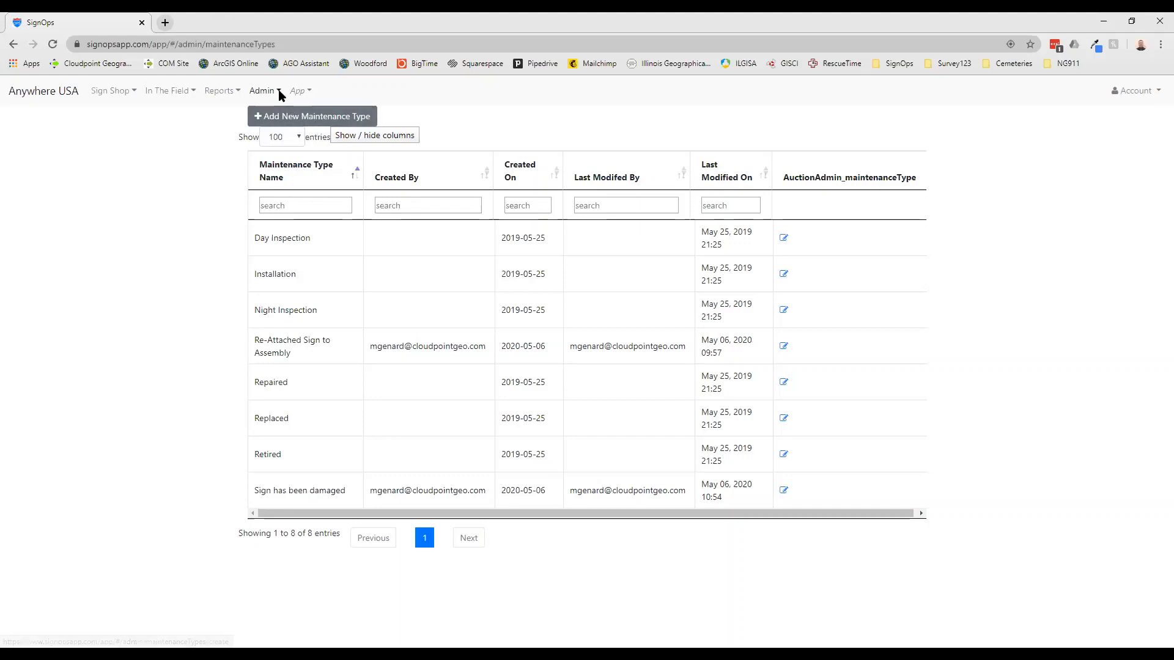
left_click(58, 92)
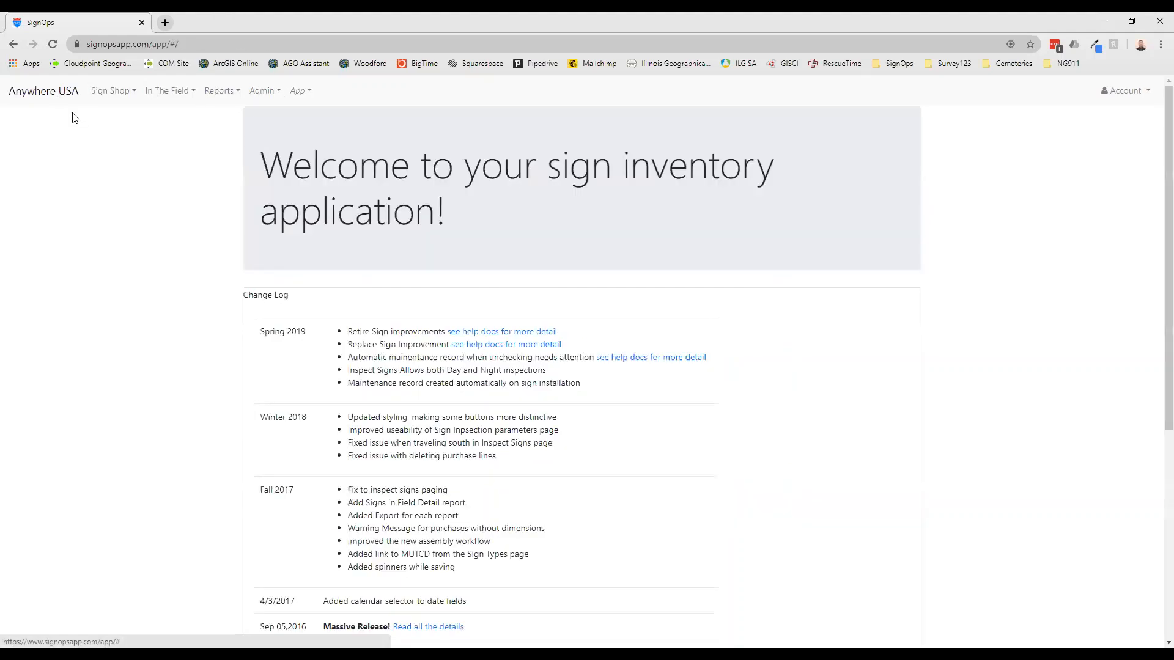